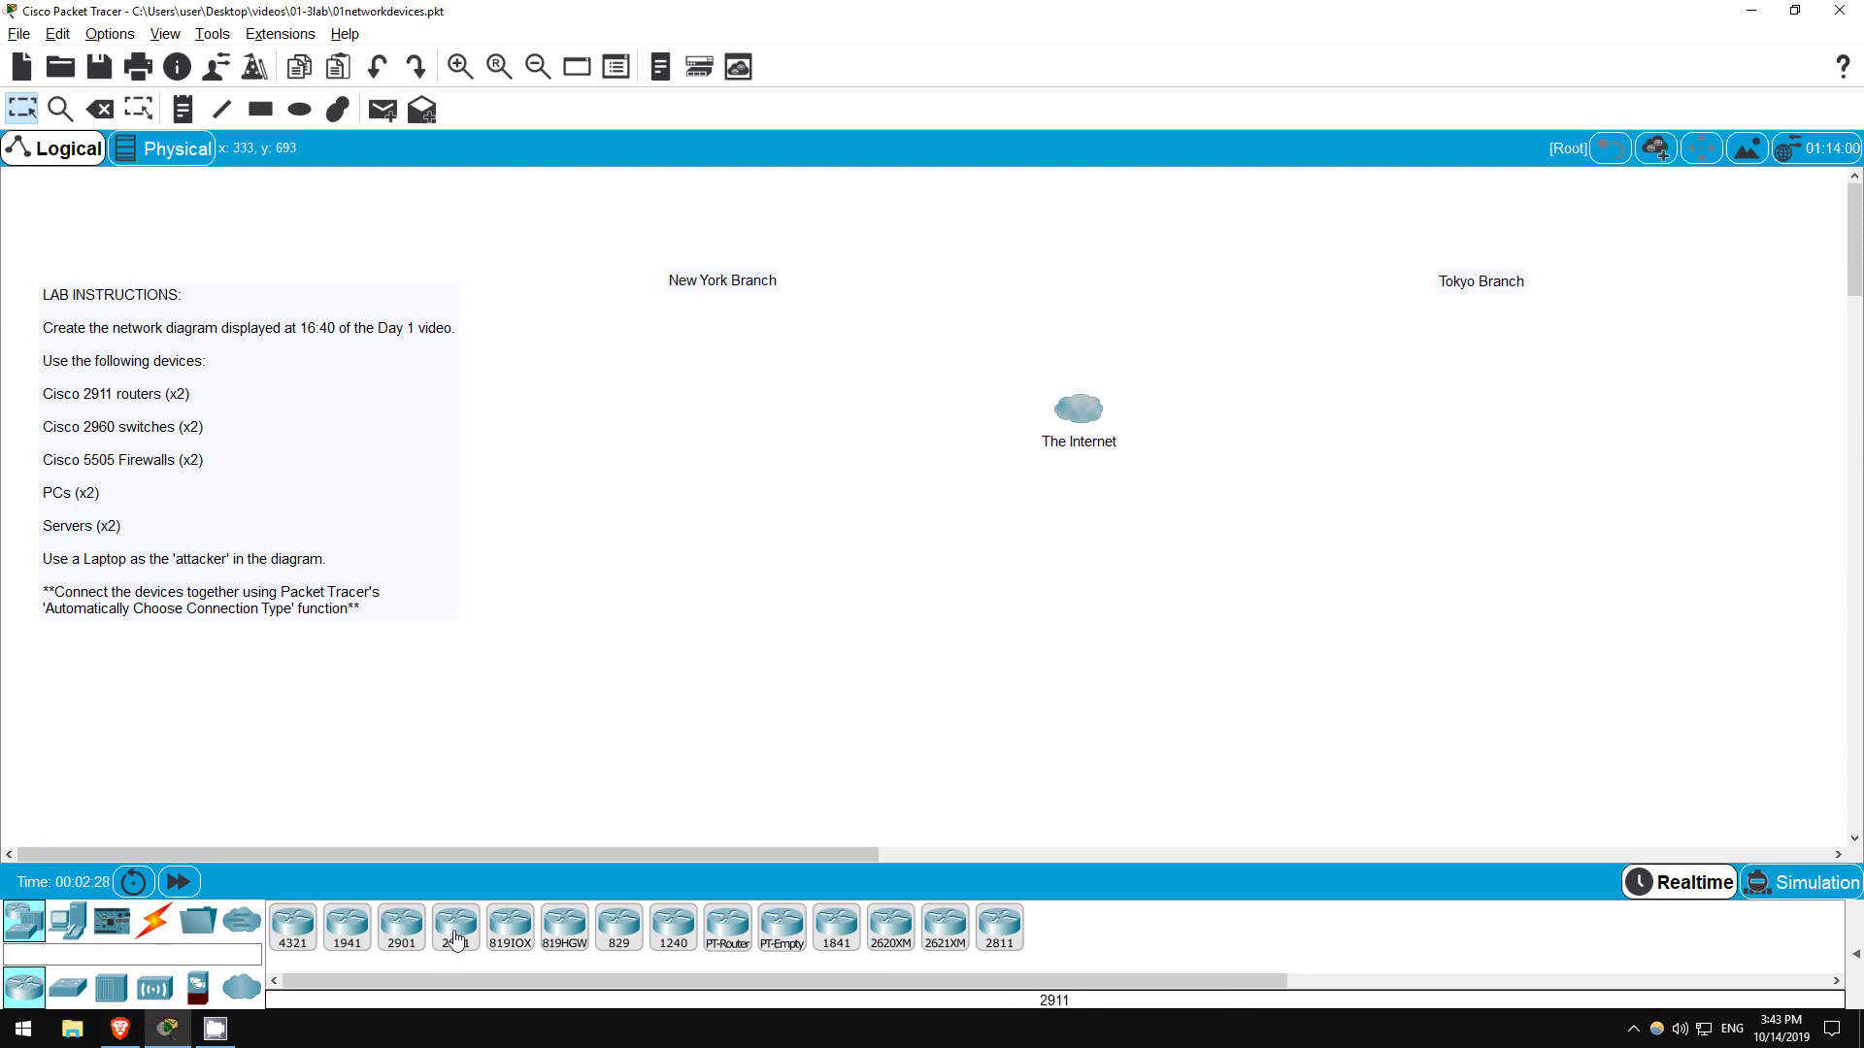
Place a 2911 router and a 5505 firewall in each branch, on either side of the Internet cloud
drag(455, 937, 777, 424)
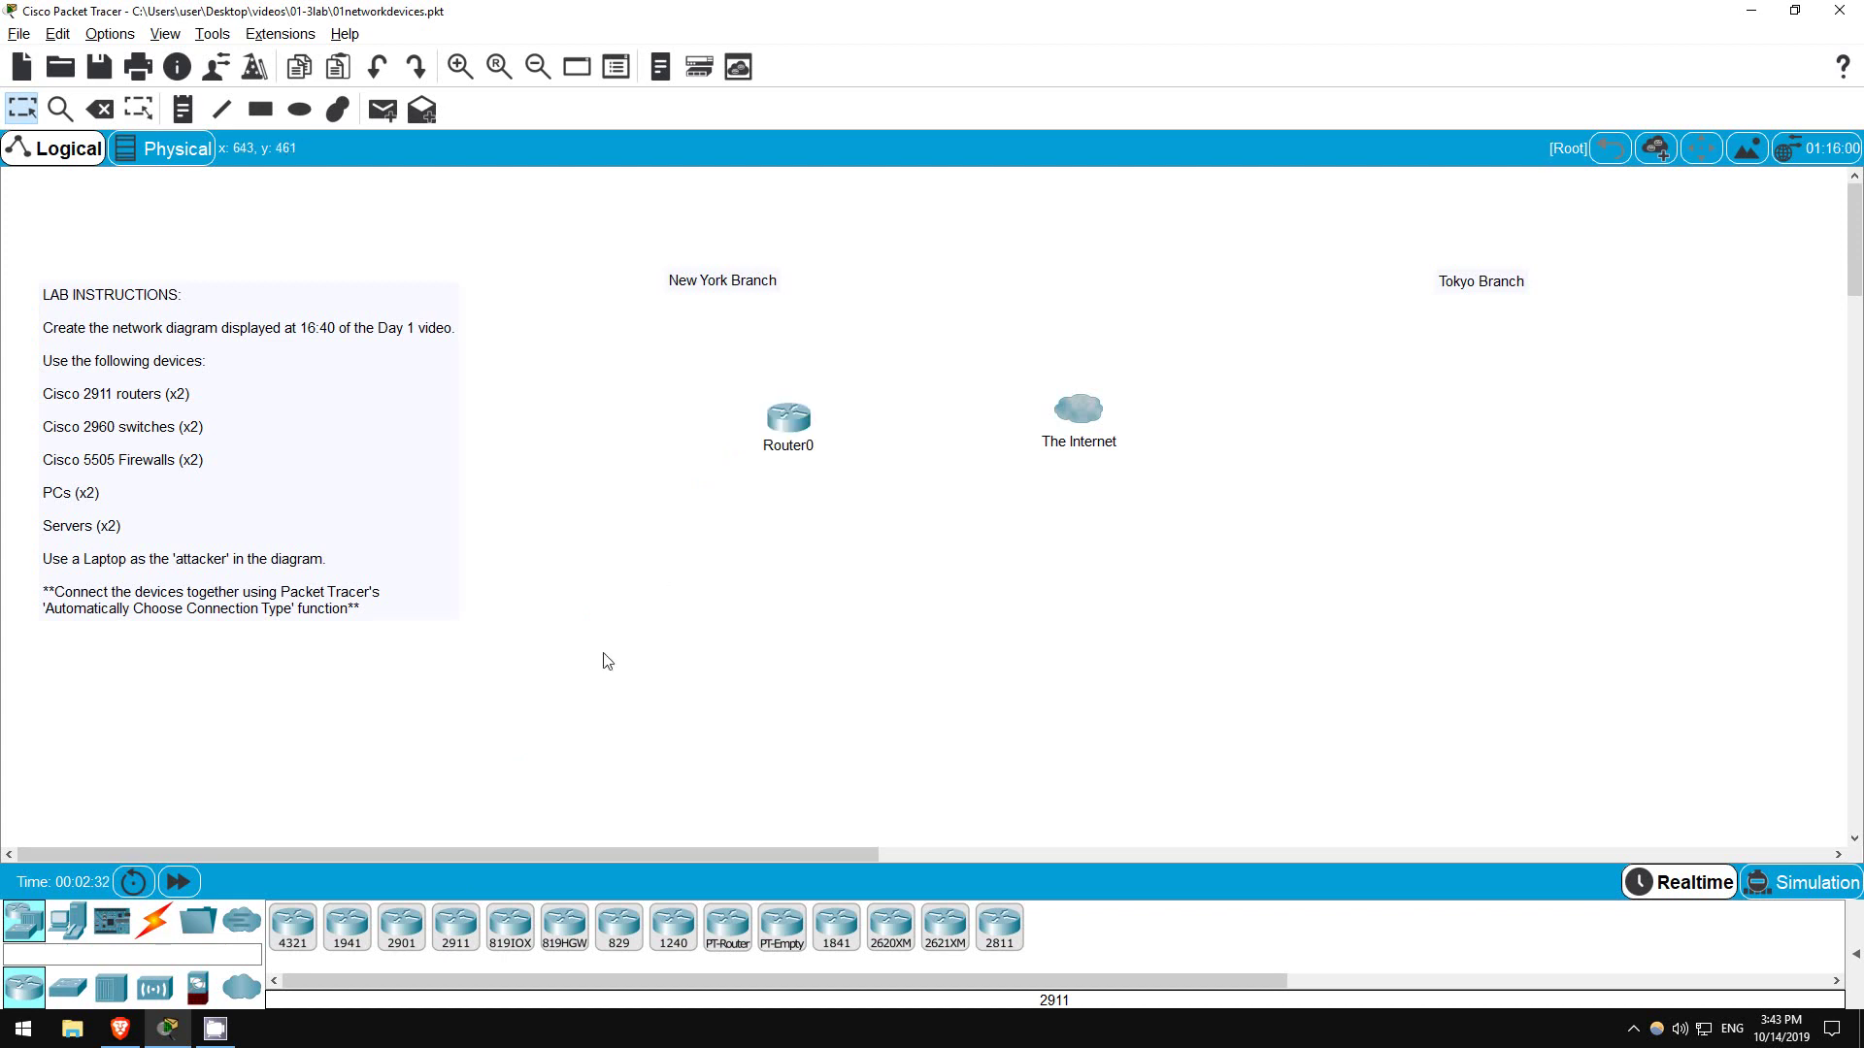
drag(468, 934, 1323, 419)
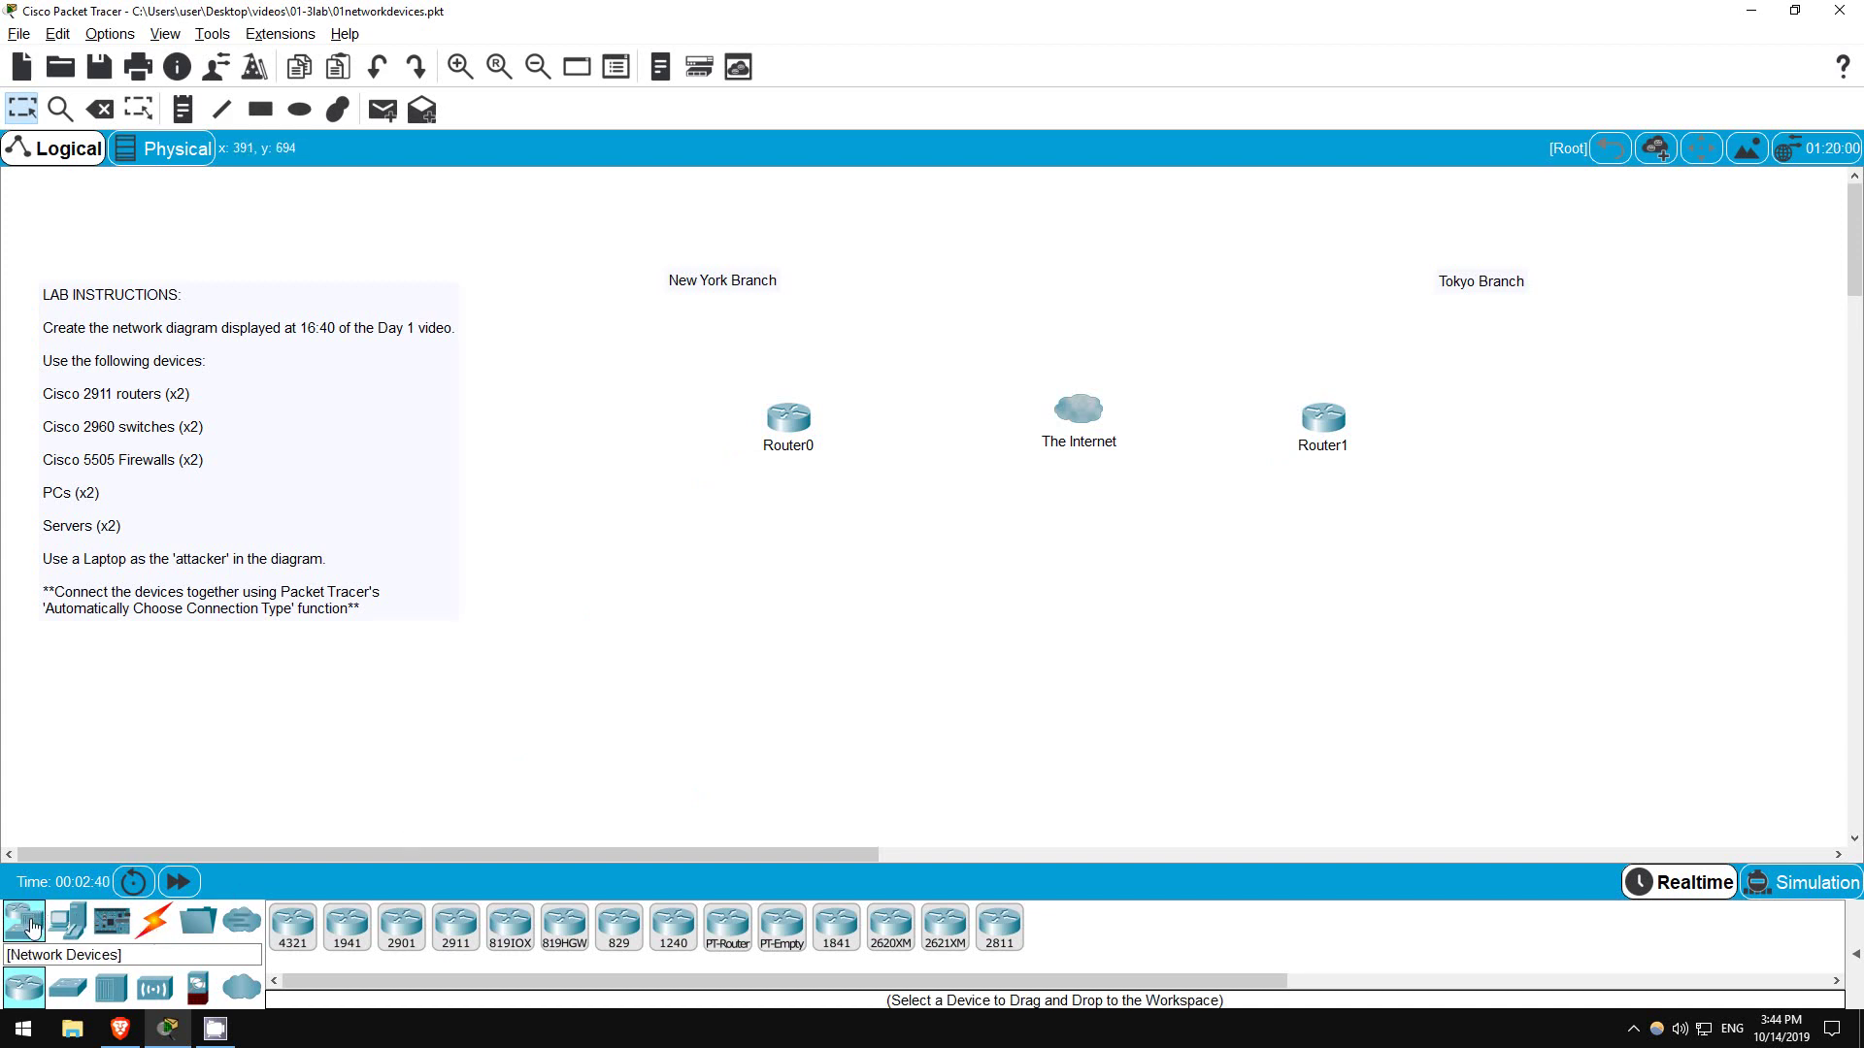
click(196, 1000)
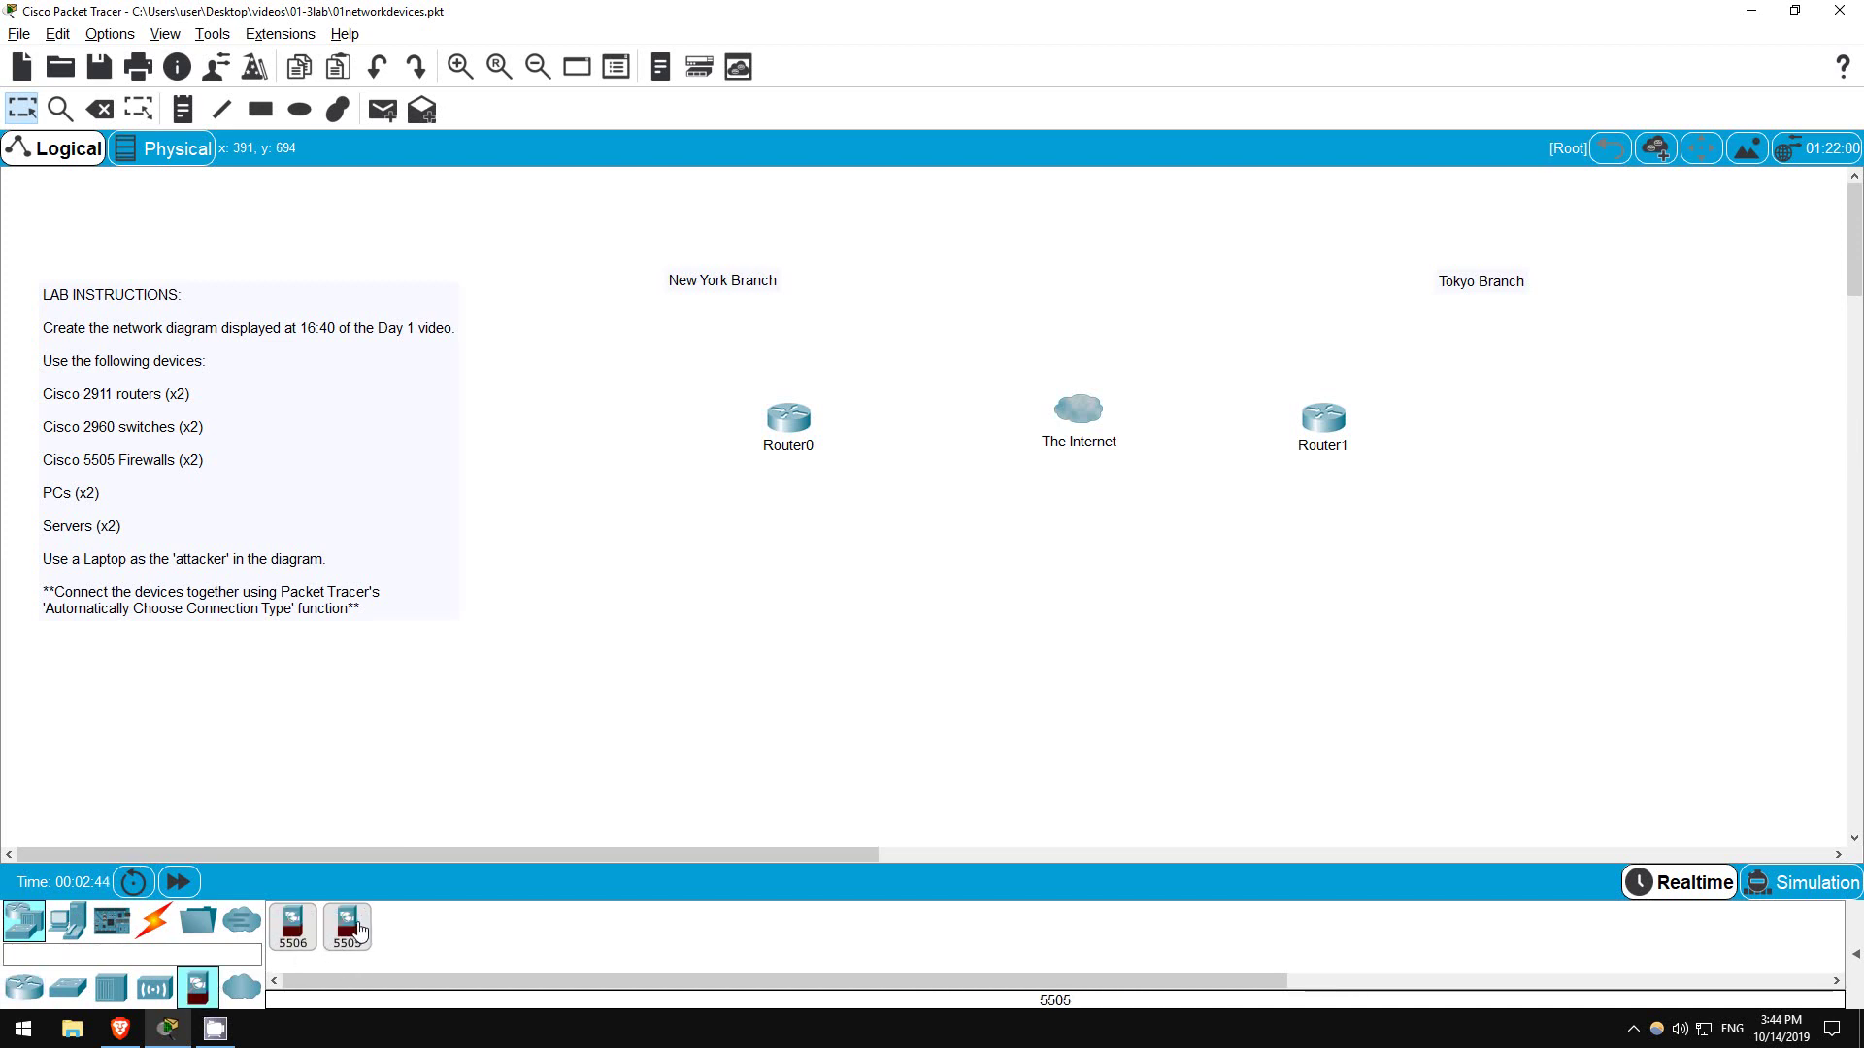
drag(359, 930, 883, 410)
drag(358, 937, 1411, 423)
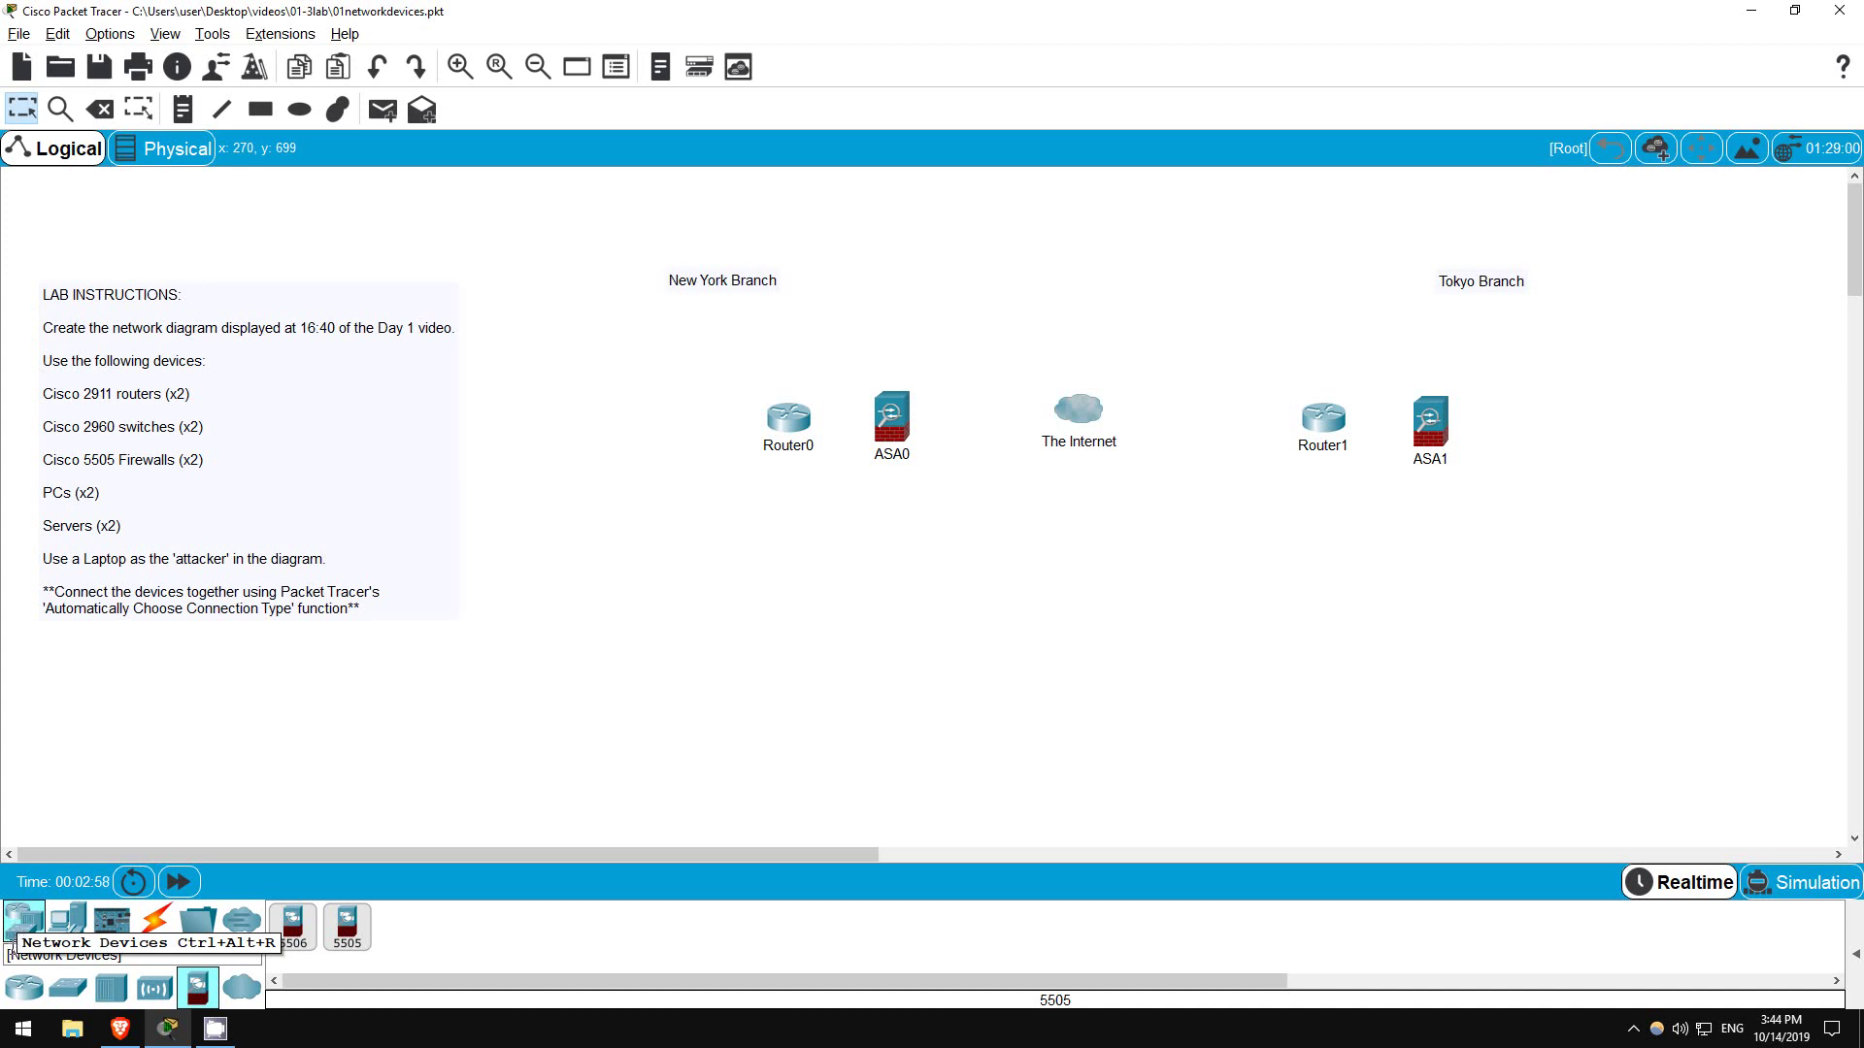
Place a 2960 switch beside the New York router and another beside the Tokyo firewall
click(78, 997)
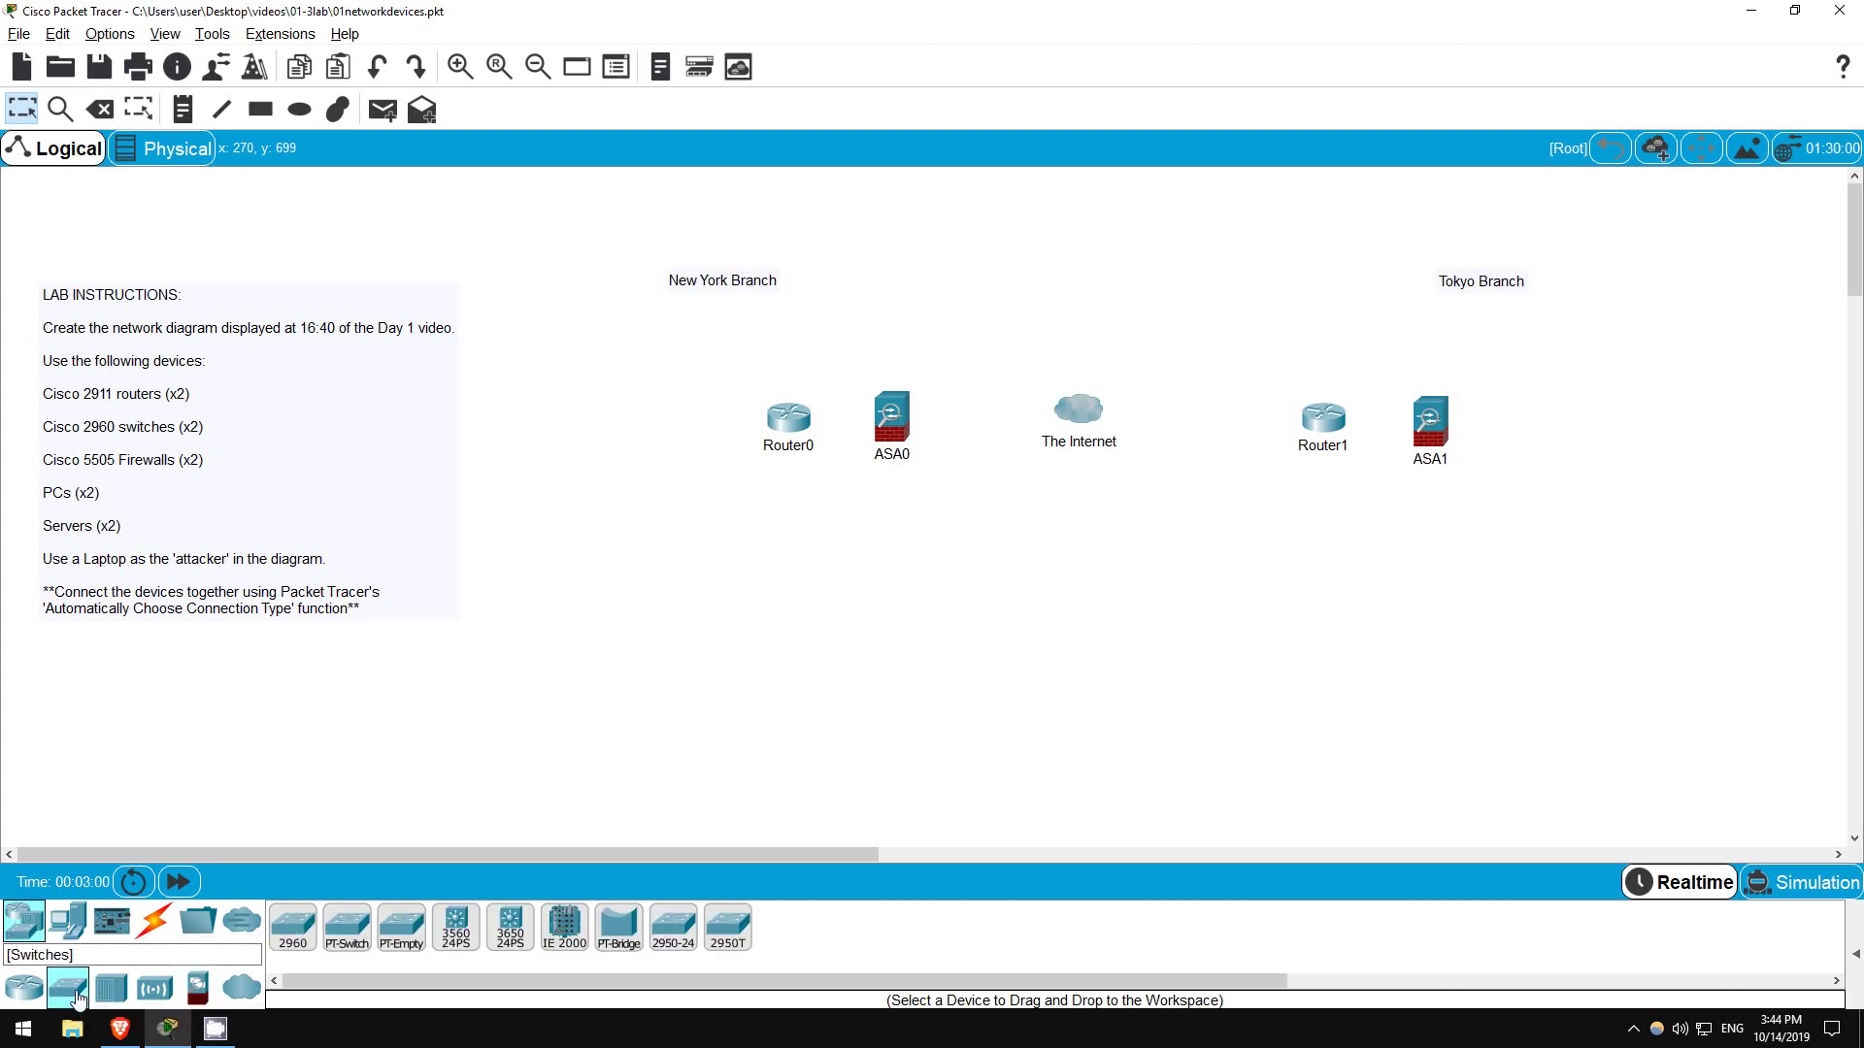
drag(288, 934, 668, 420)
drag(298, 919, 1521, 419)
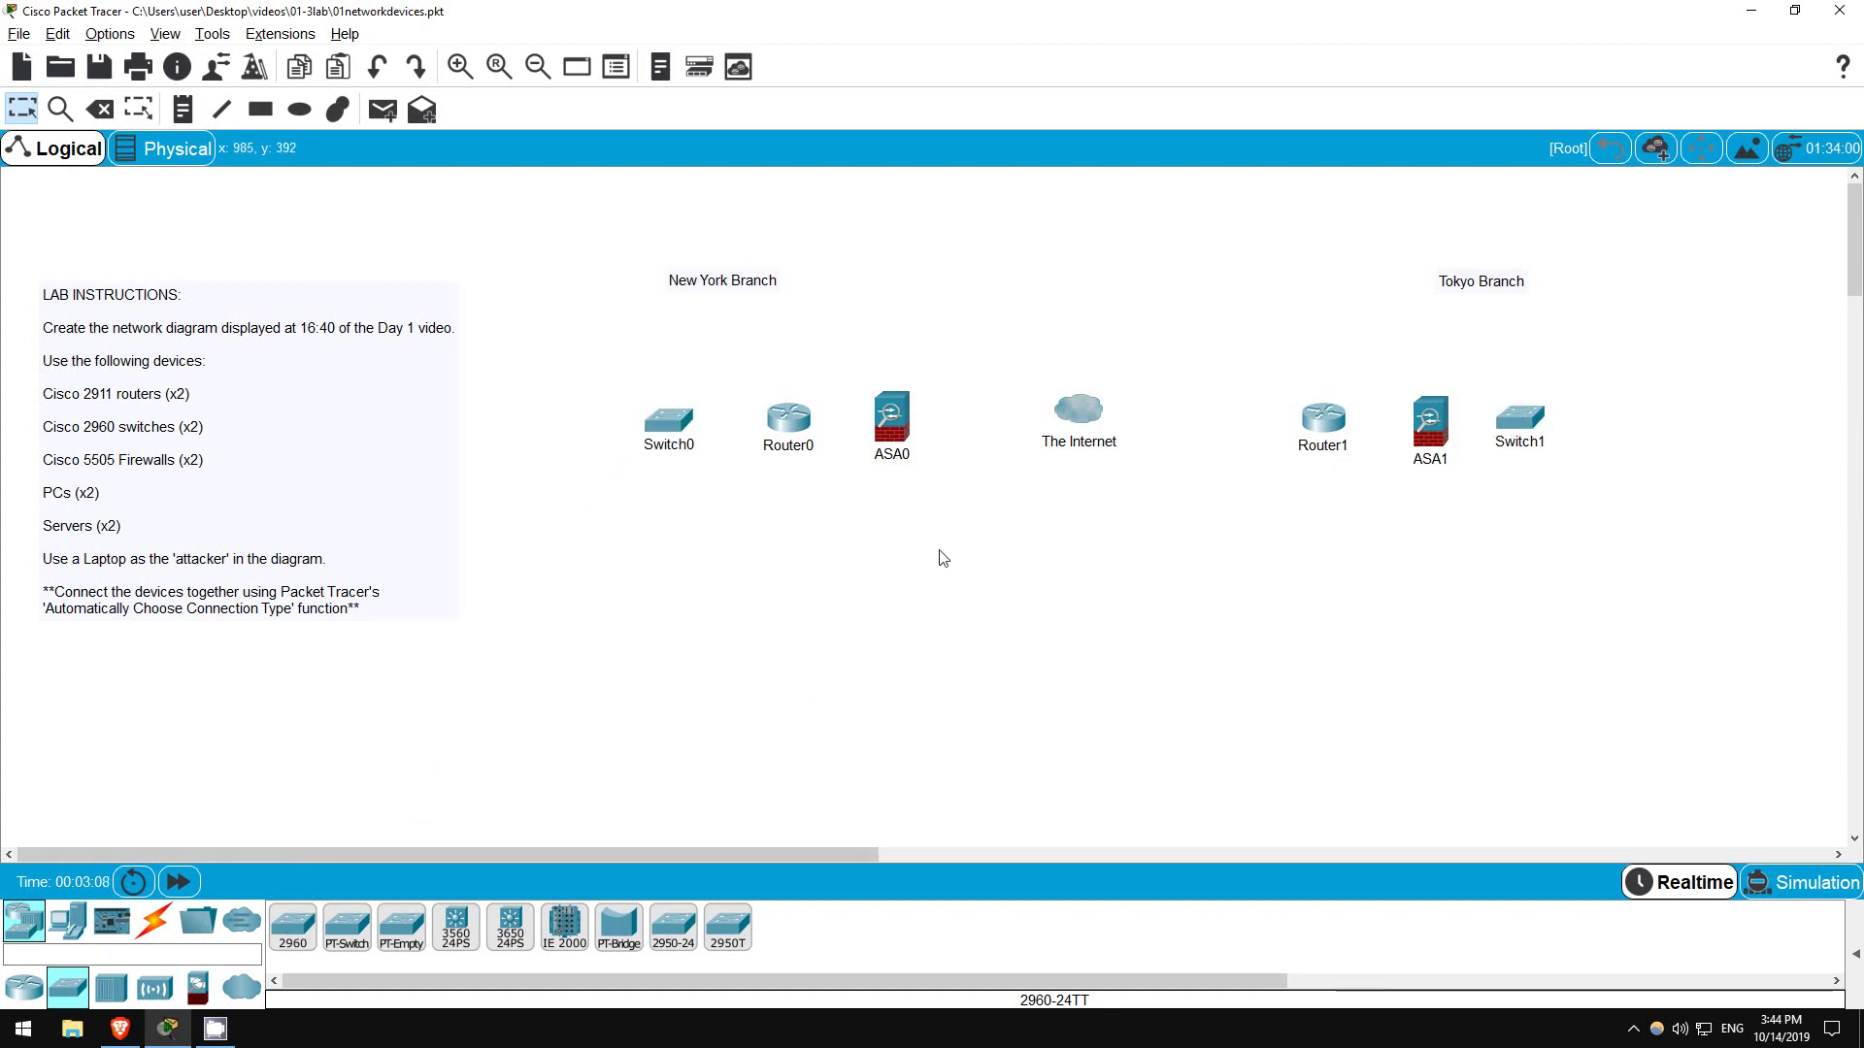
Place two PCs, one above the other, at the outer side of the New York switch
click(66, 925)
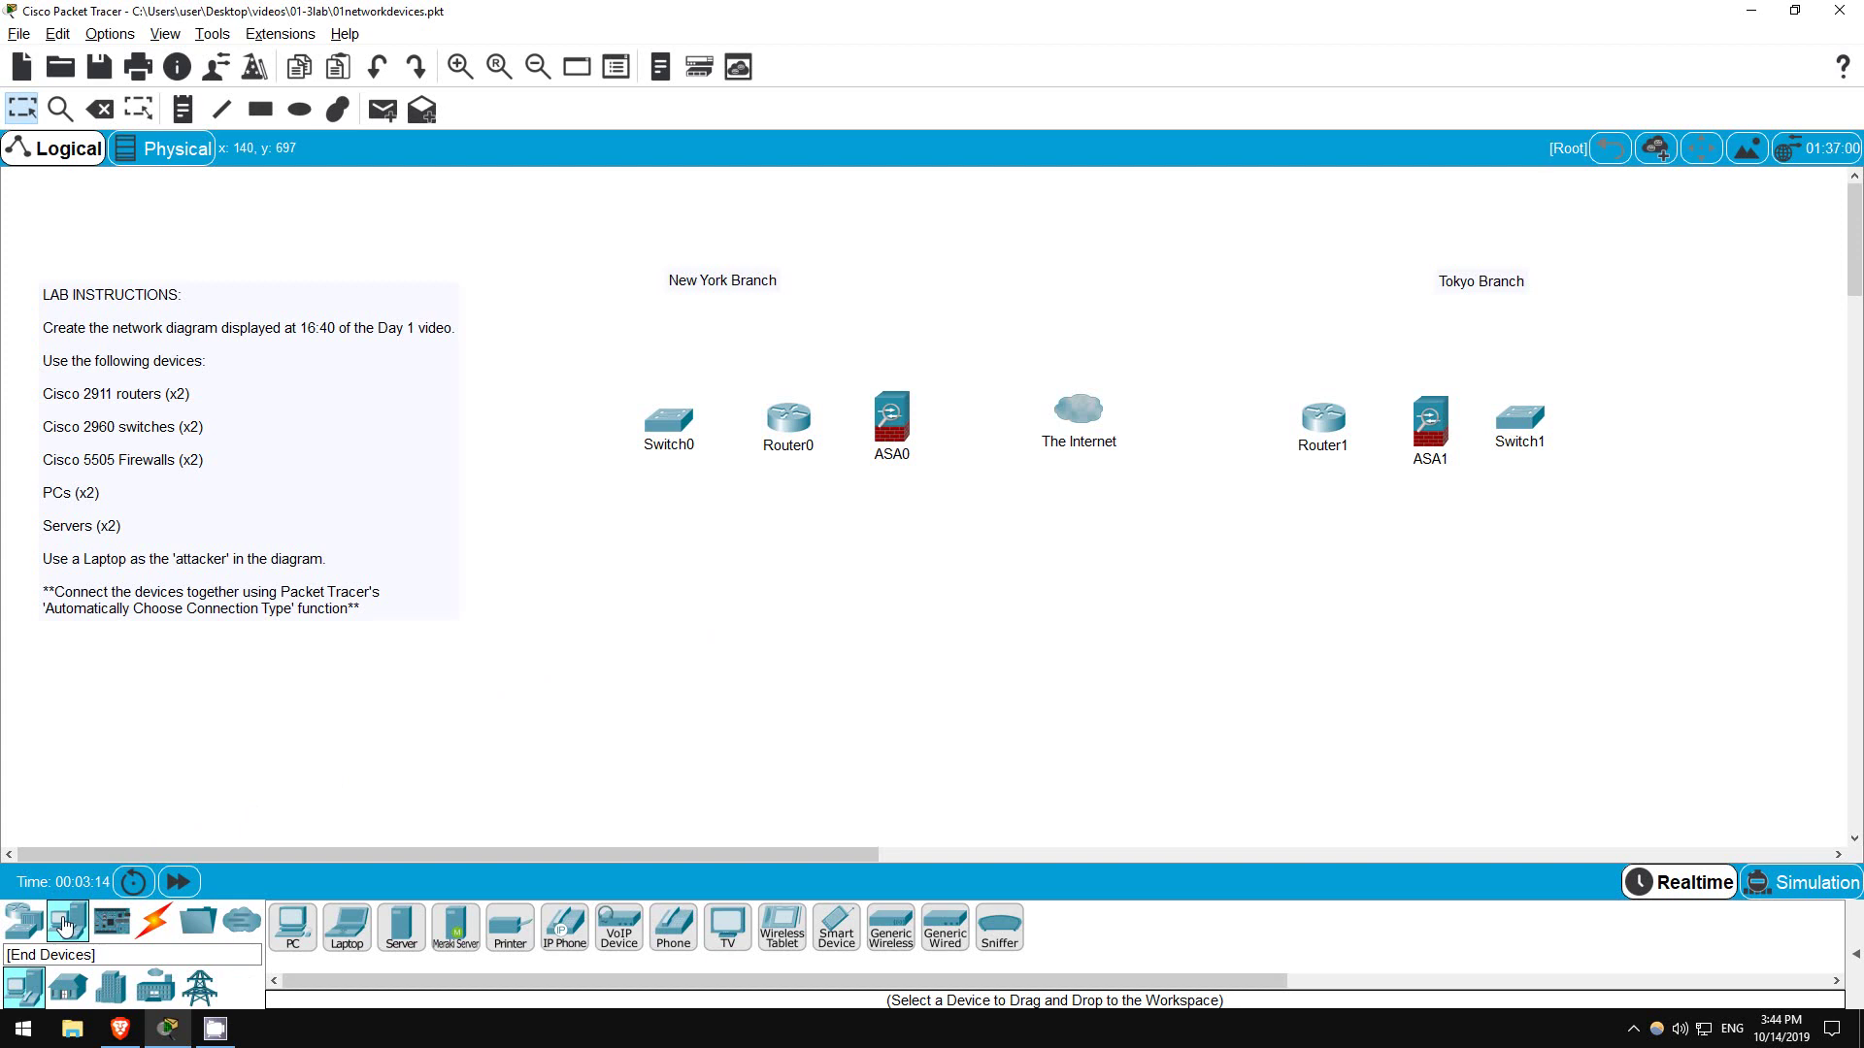
click(304, 922)
click(547, 386)
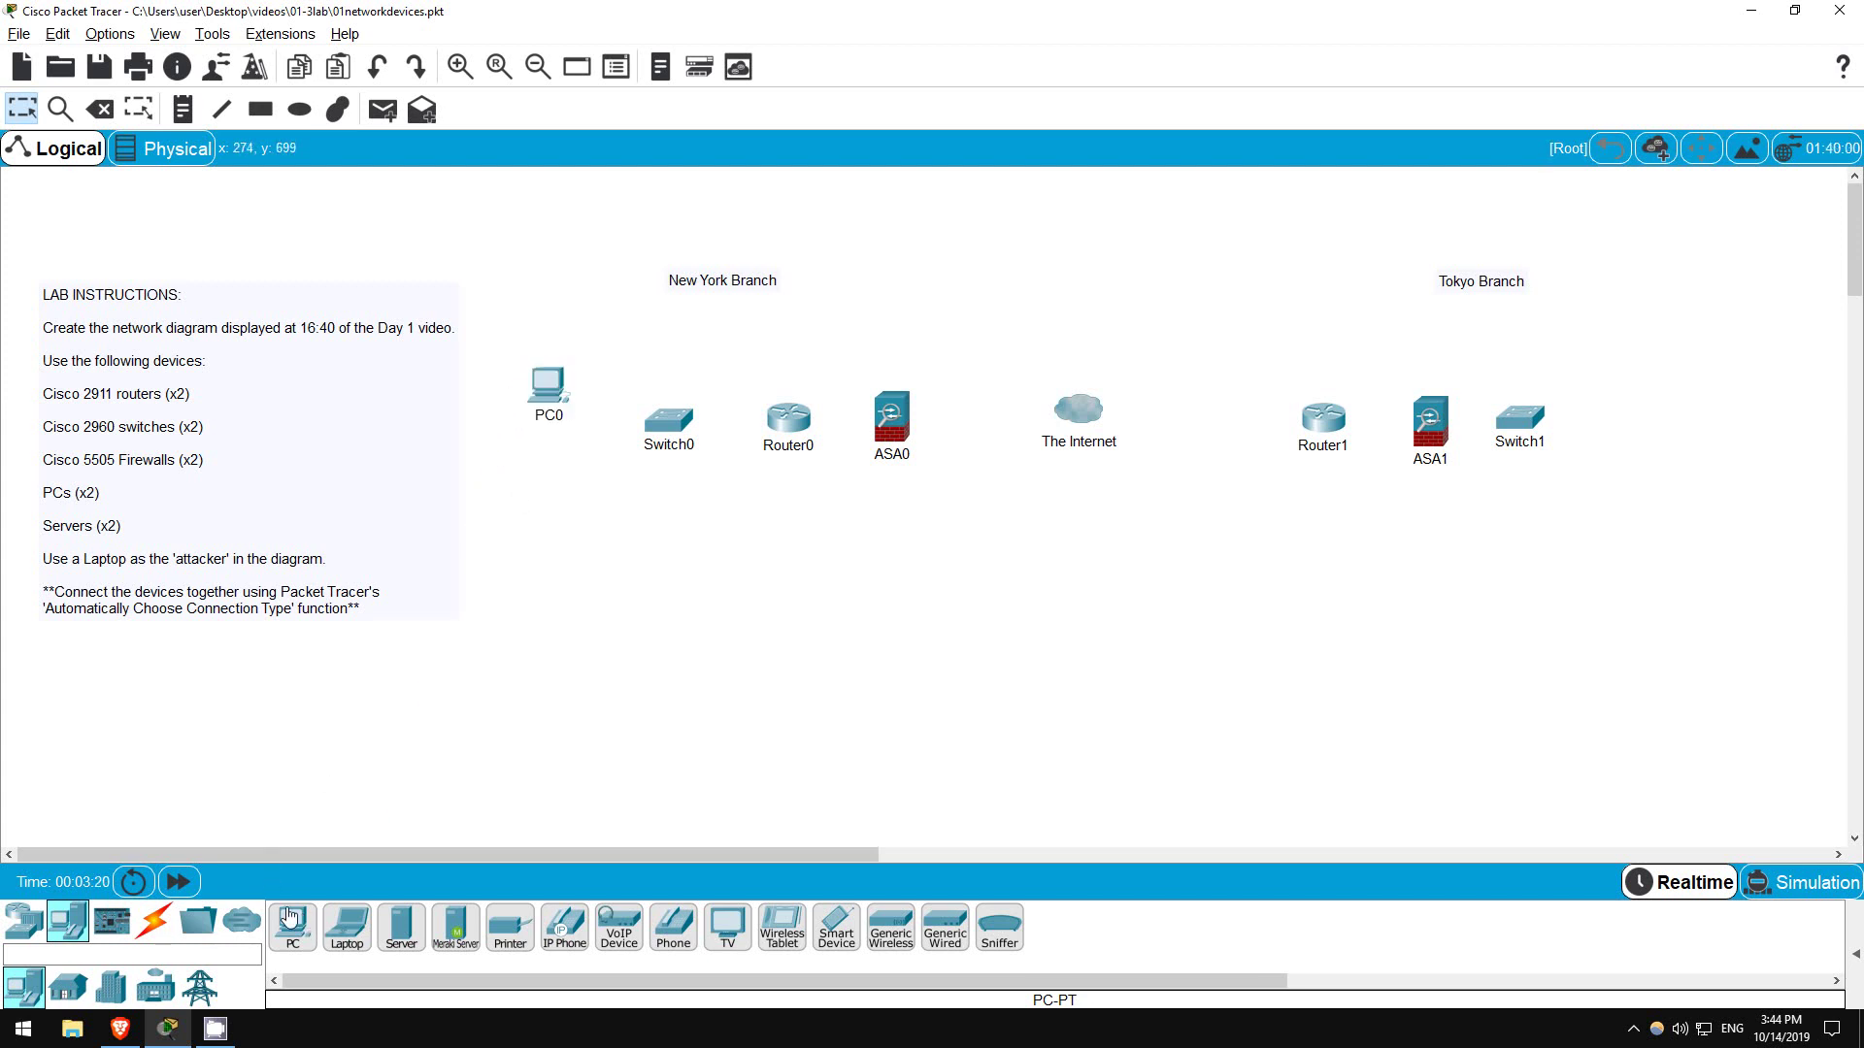
click(539, 497)
Place two servers beside the Tokyo switch and a laptop below the Internet cloud
click(401, 927)
click(1597, 346)
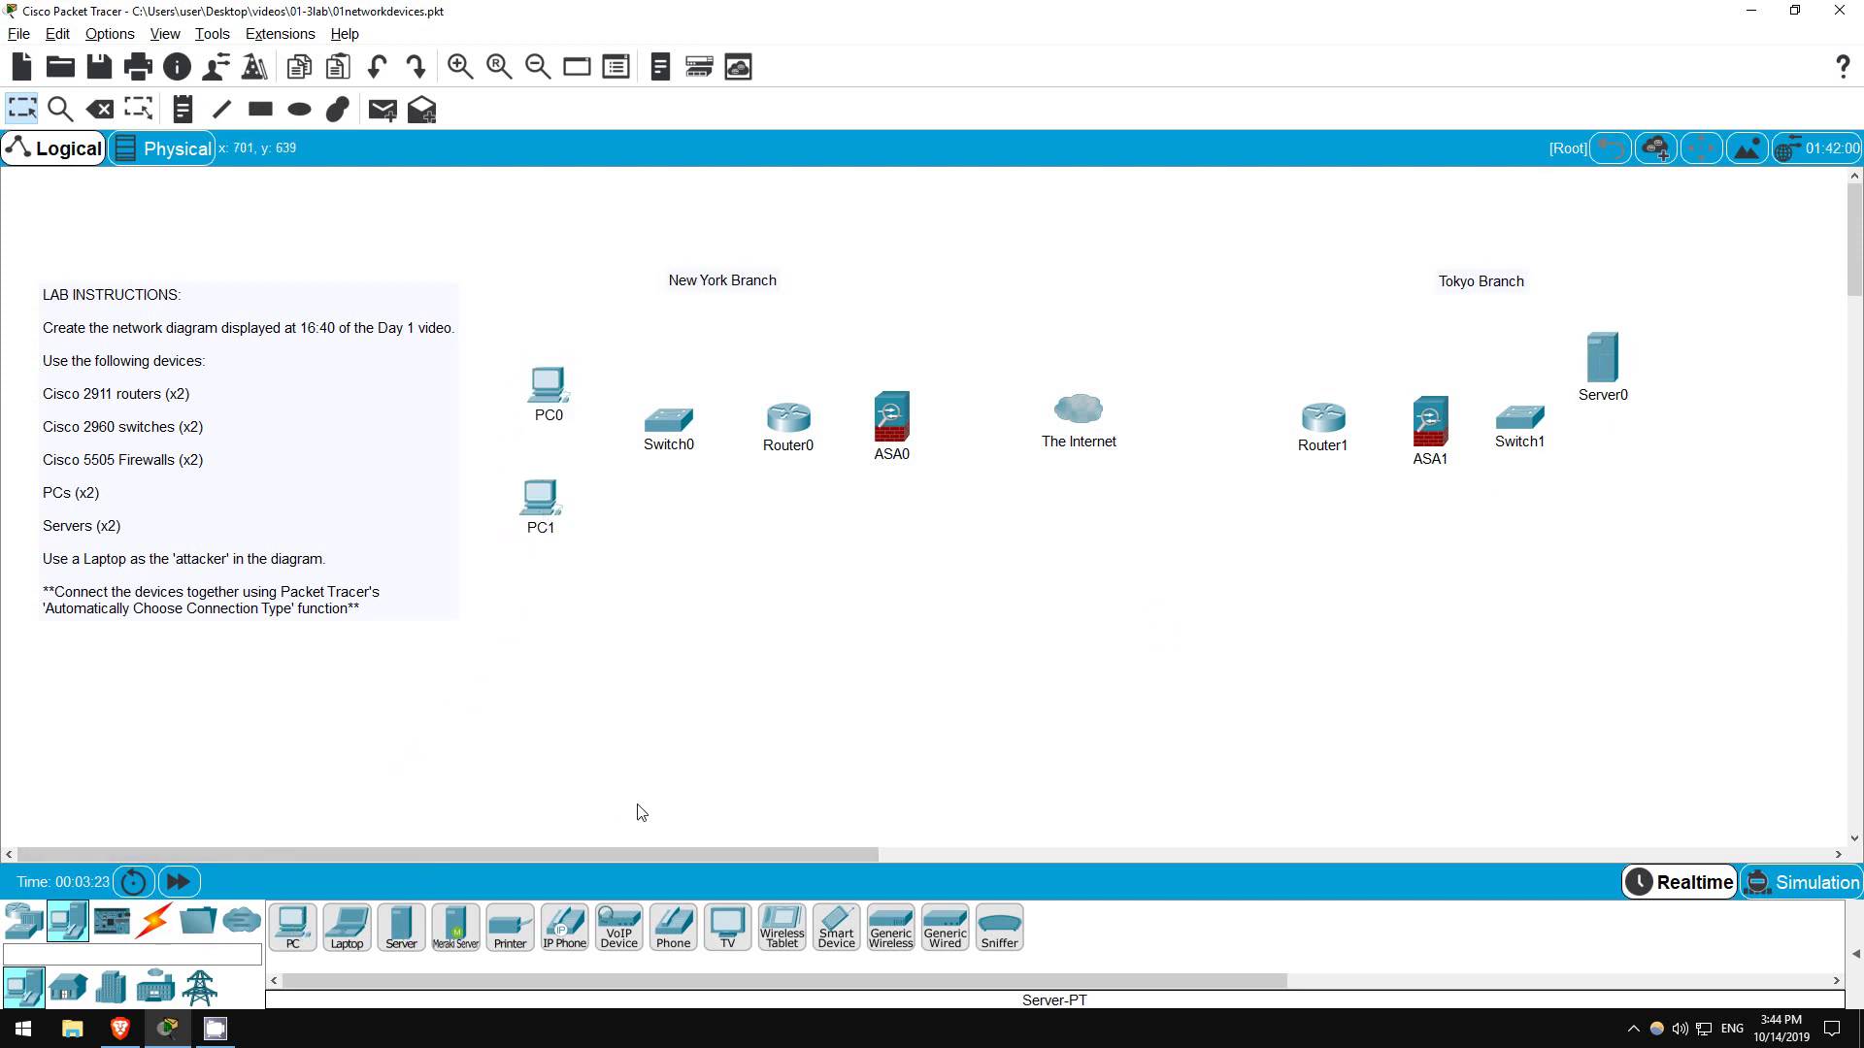
click(412, 930)
click(1619, 481)
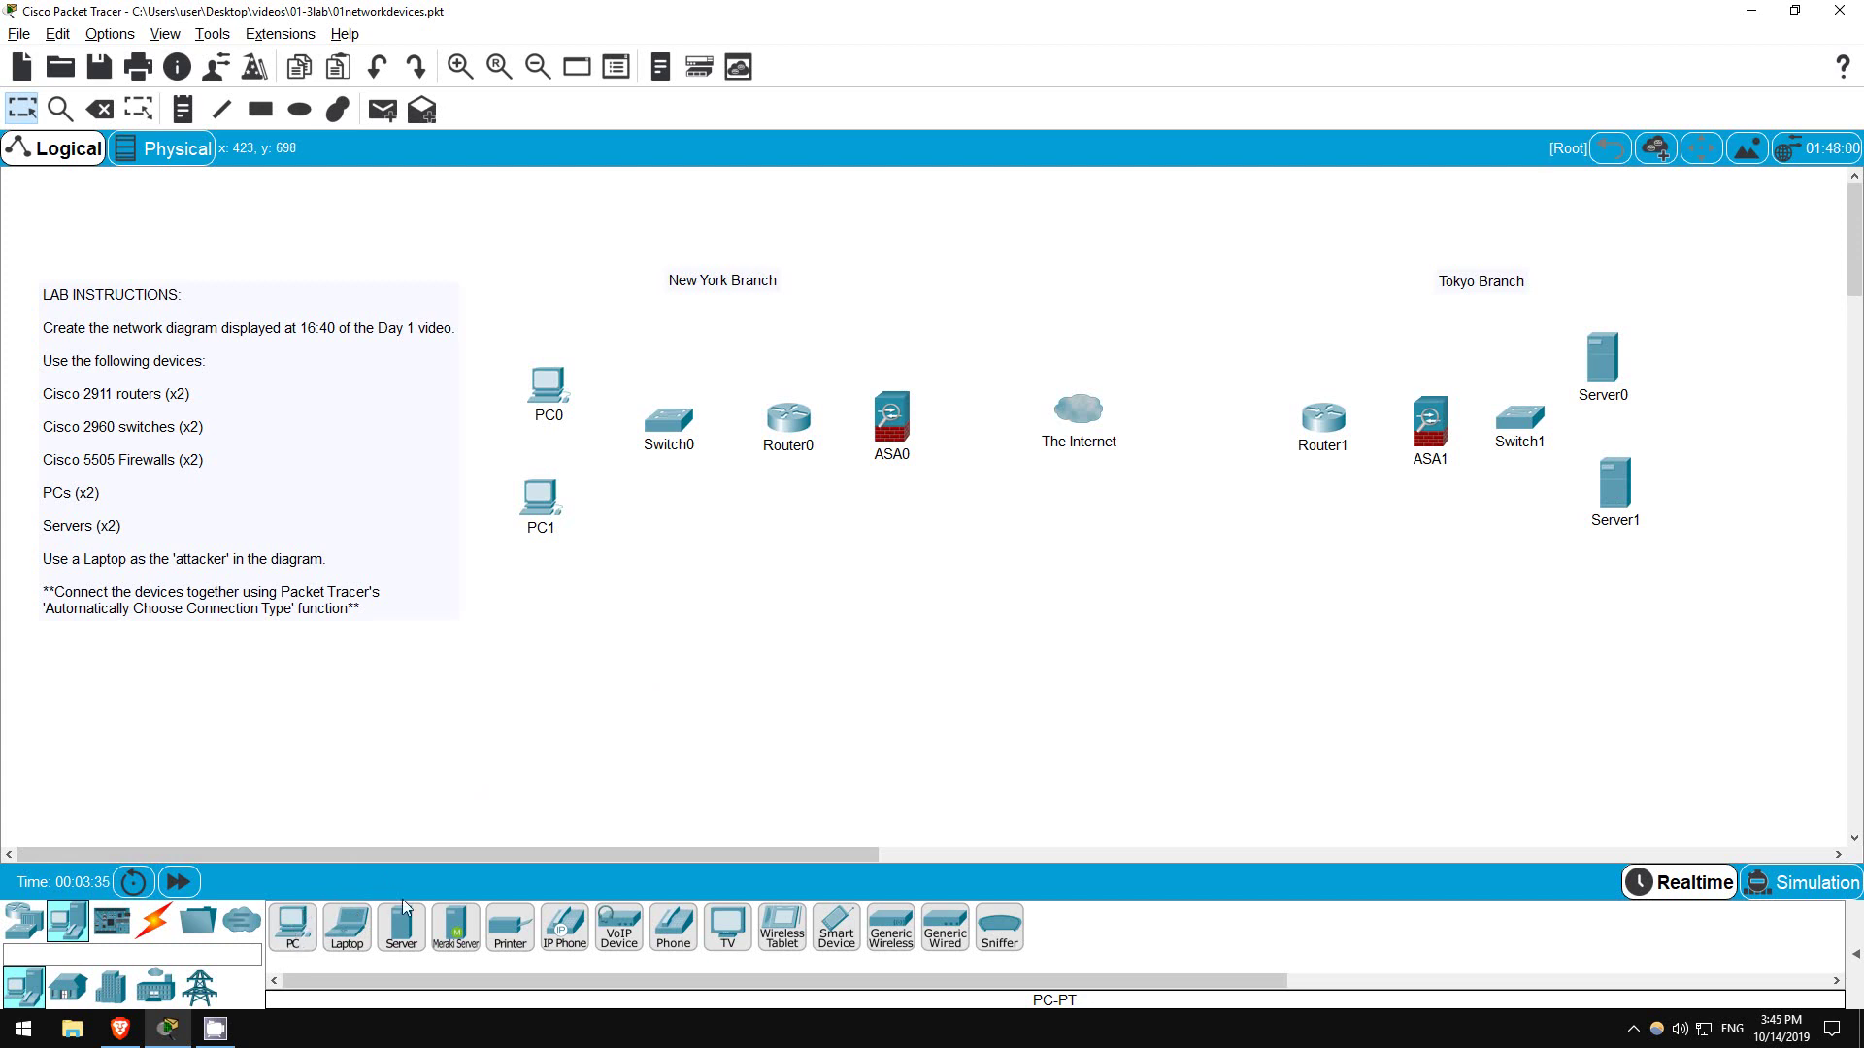
drag(349, 946, 1061, 564)
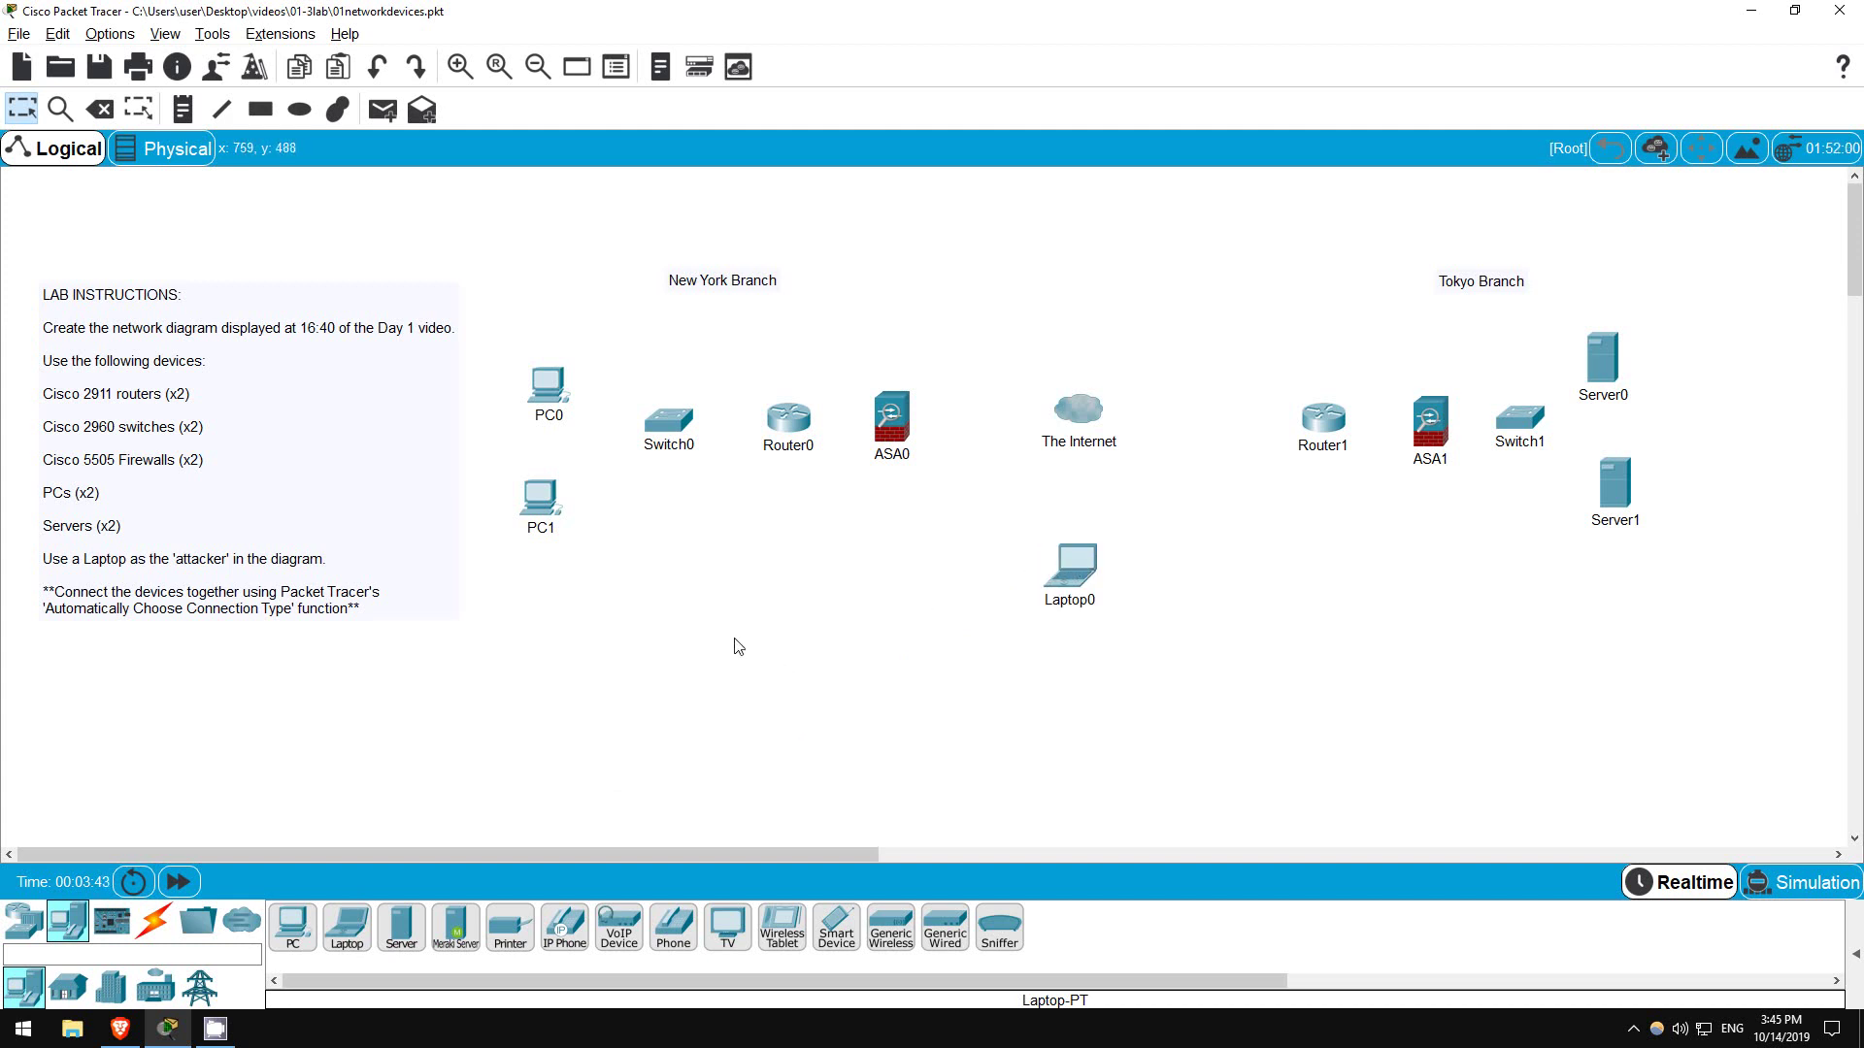
Swap the two PCs so PC1 is above PC0, and rename PC0 to PC2
mouse_move(553, 407)
mouse_down()
mouse_move(611, 529)
mouse_move(562, 398)
mouse_up()
drag(596, 516, 541, 475)
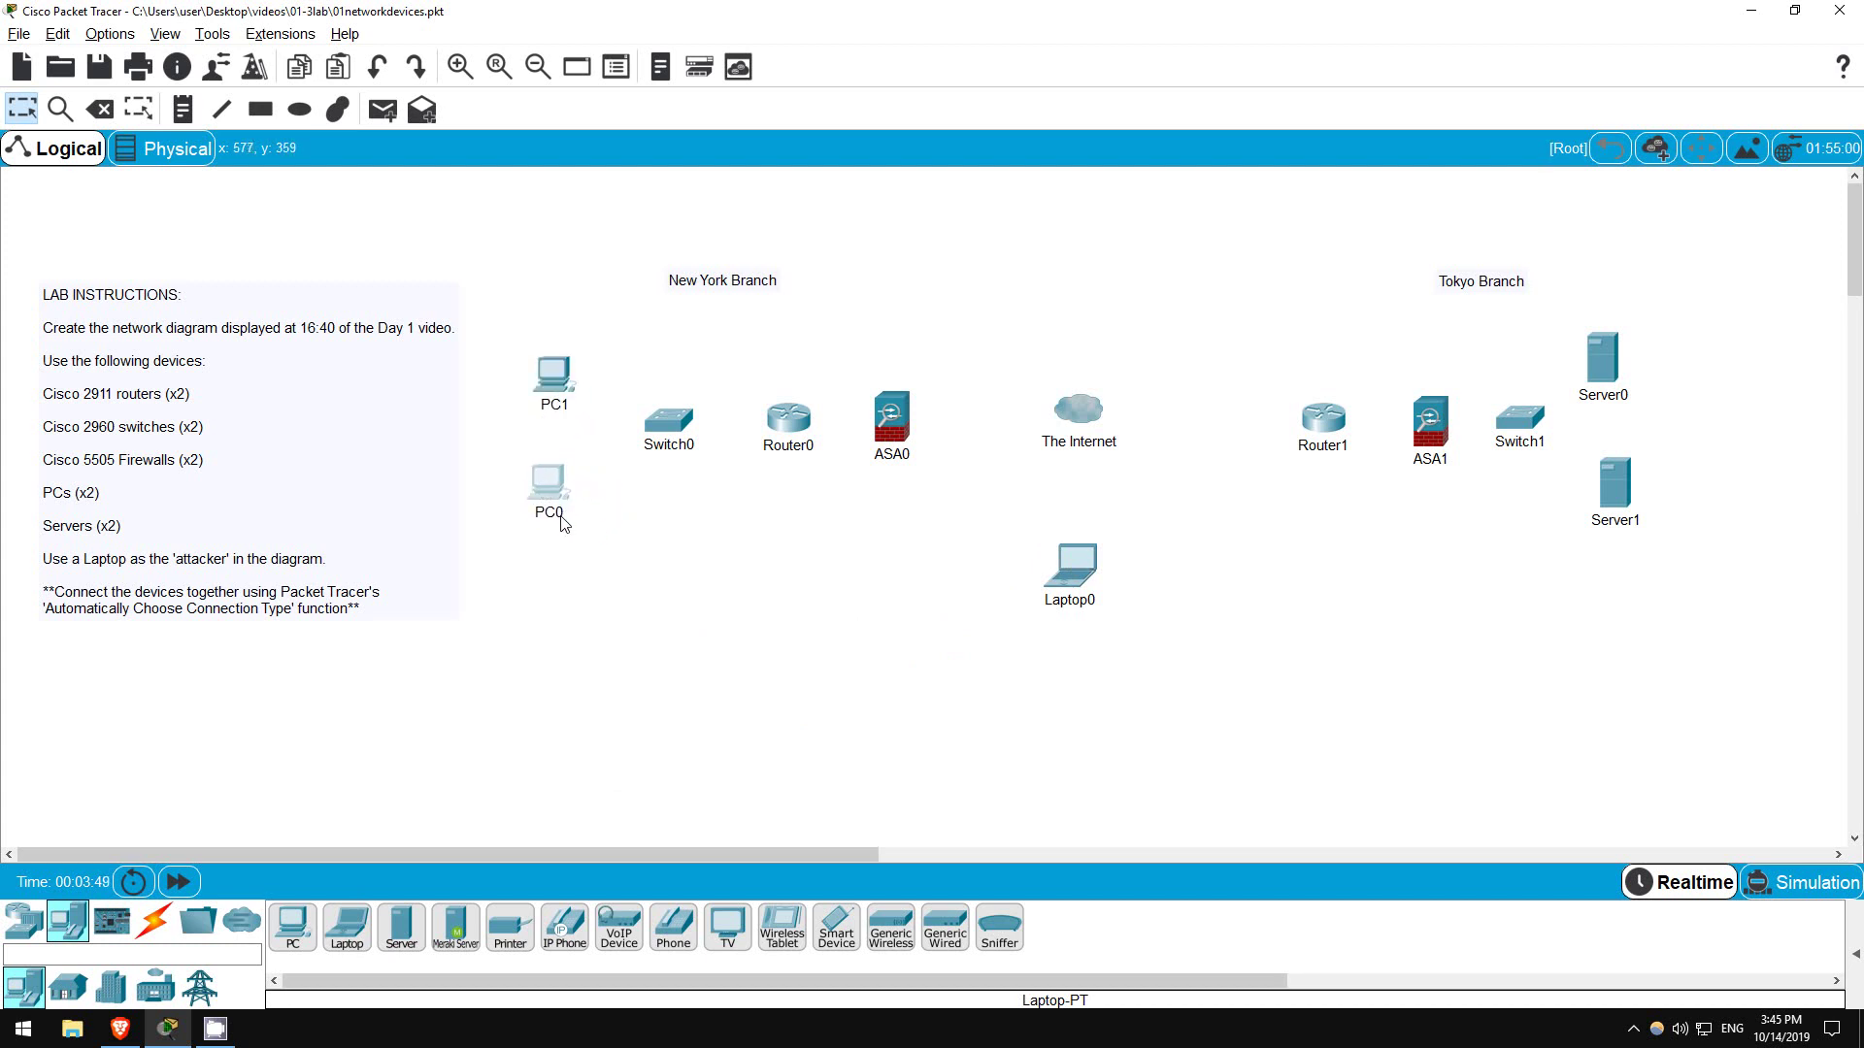
click(558, 521)
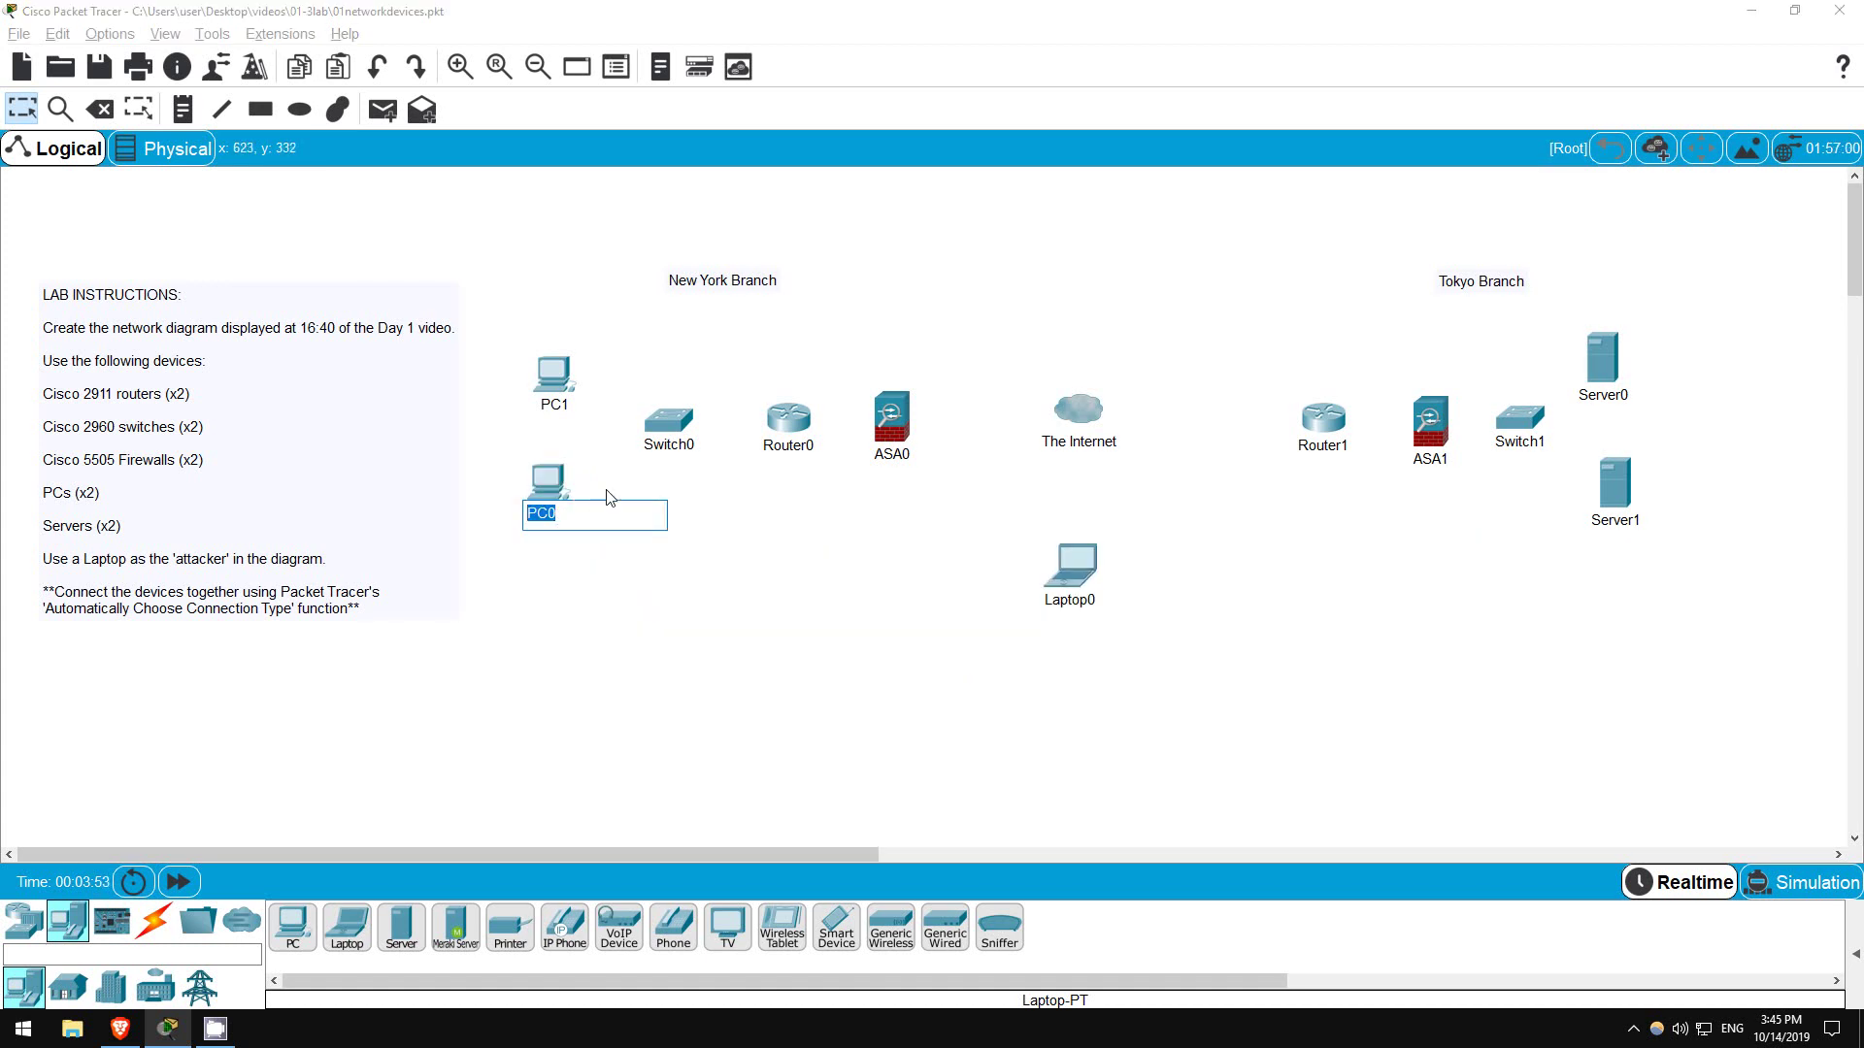
text(P)
Rename the New York branch's switch to SW1, its router to R1 and its firewall to FW1
click(670, 446)
text(SW1)
key(Return)
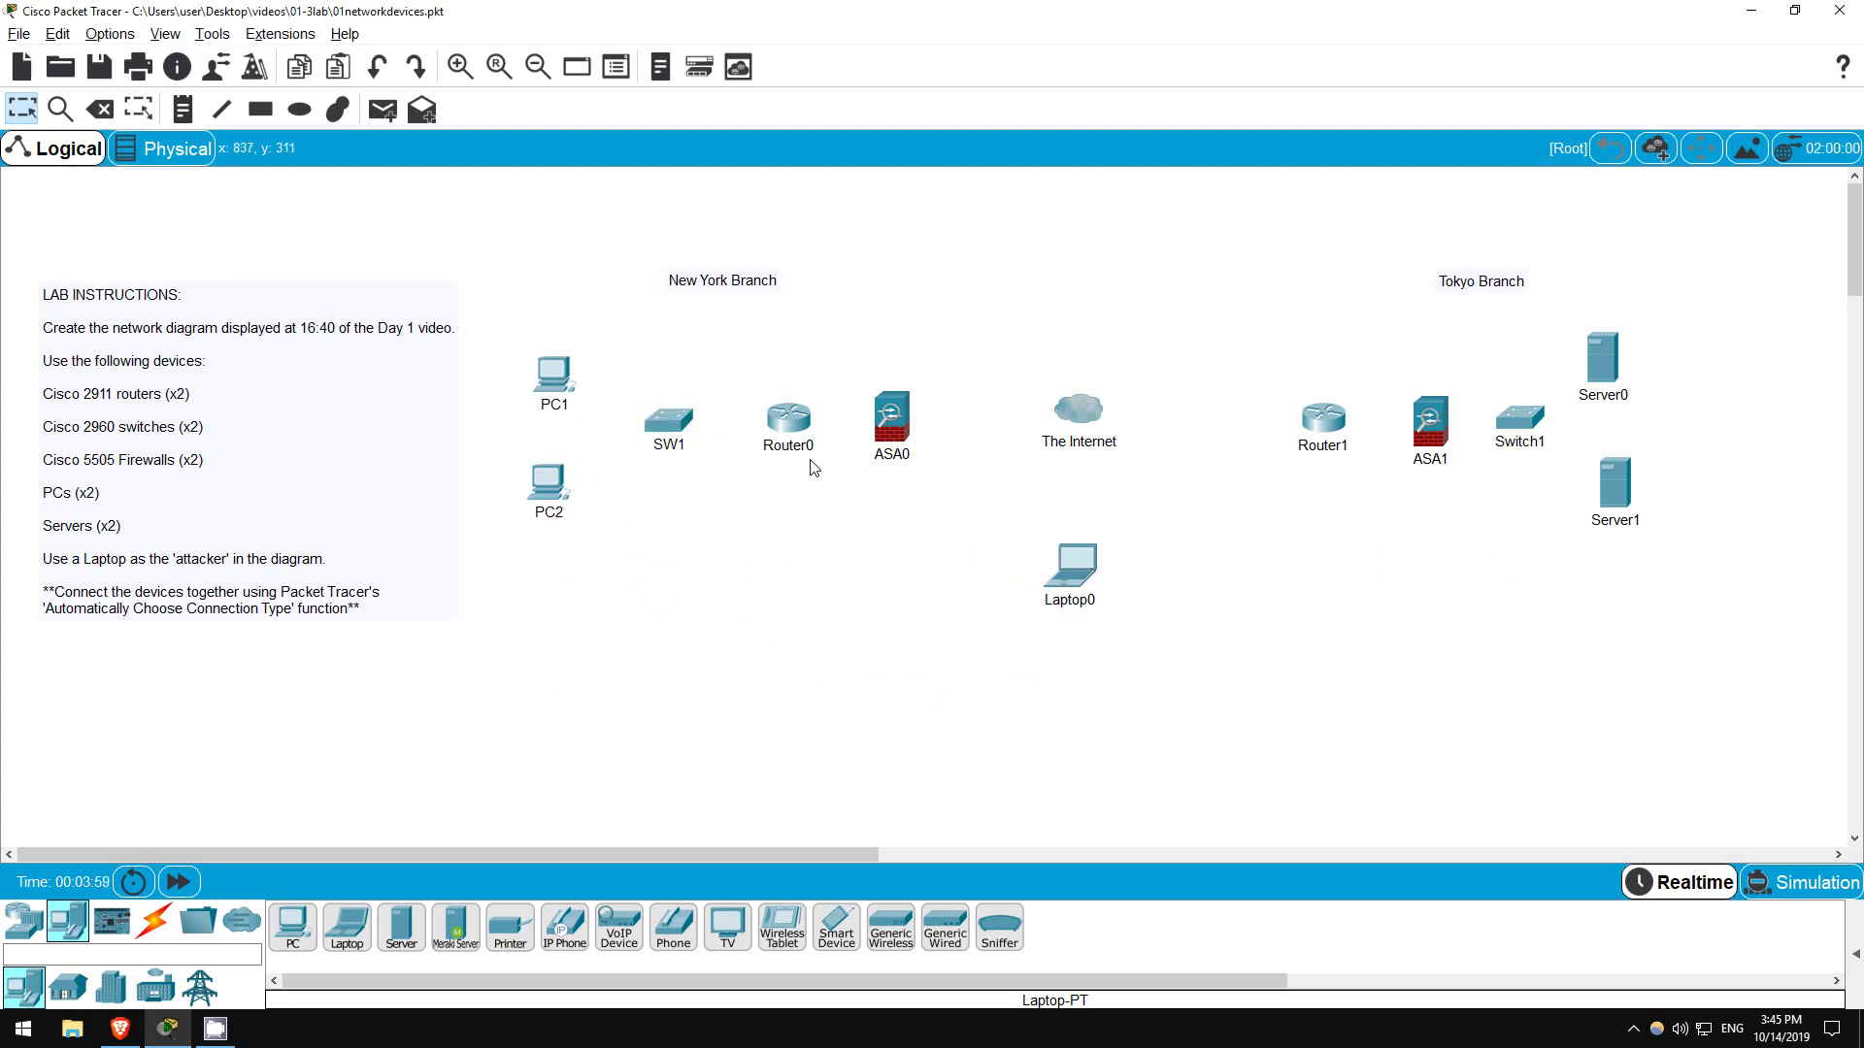
click(796, 447)
text(R1)
key(Return)
click(900, 453)
text(FW1)
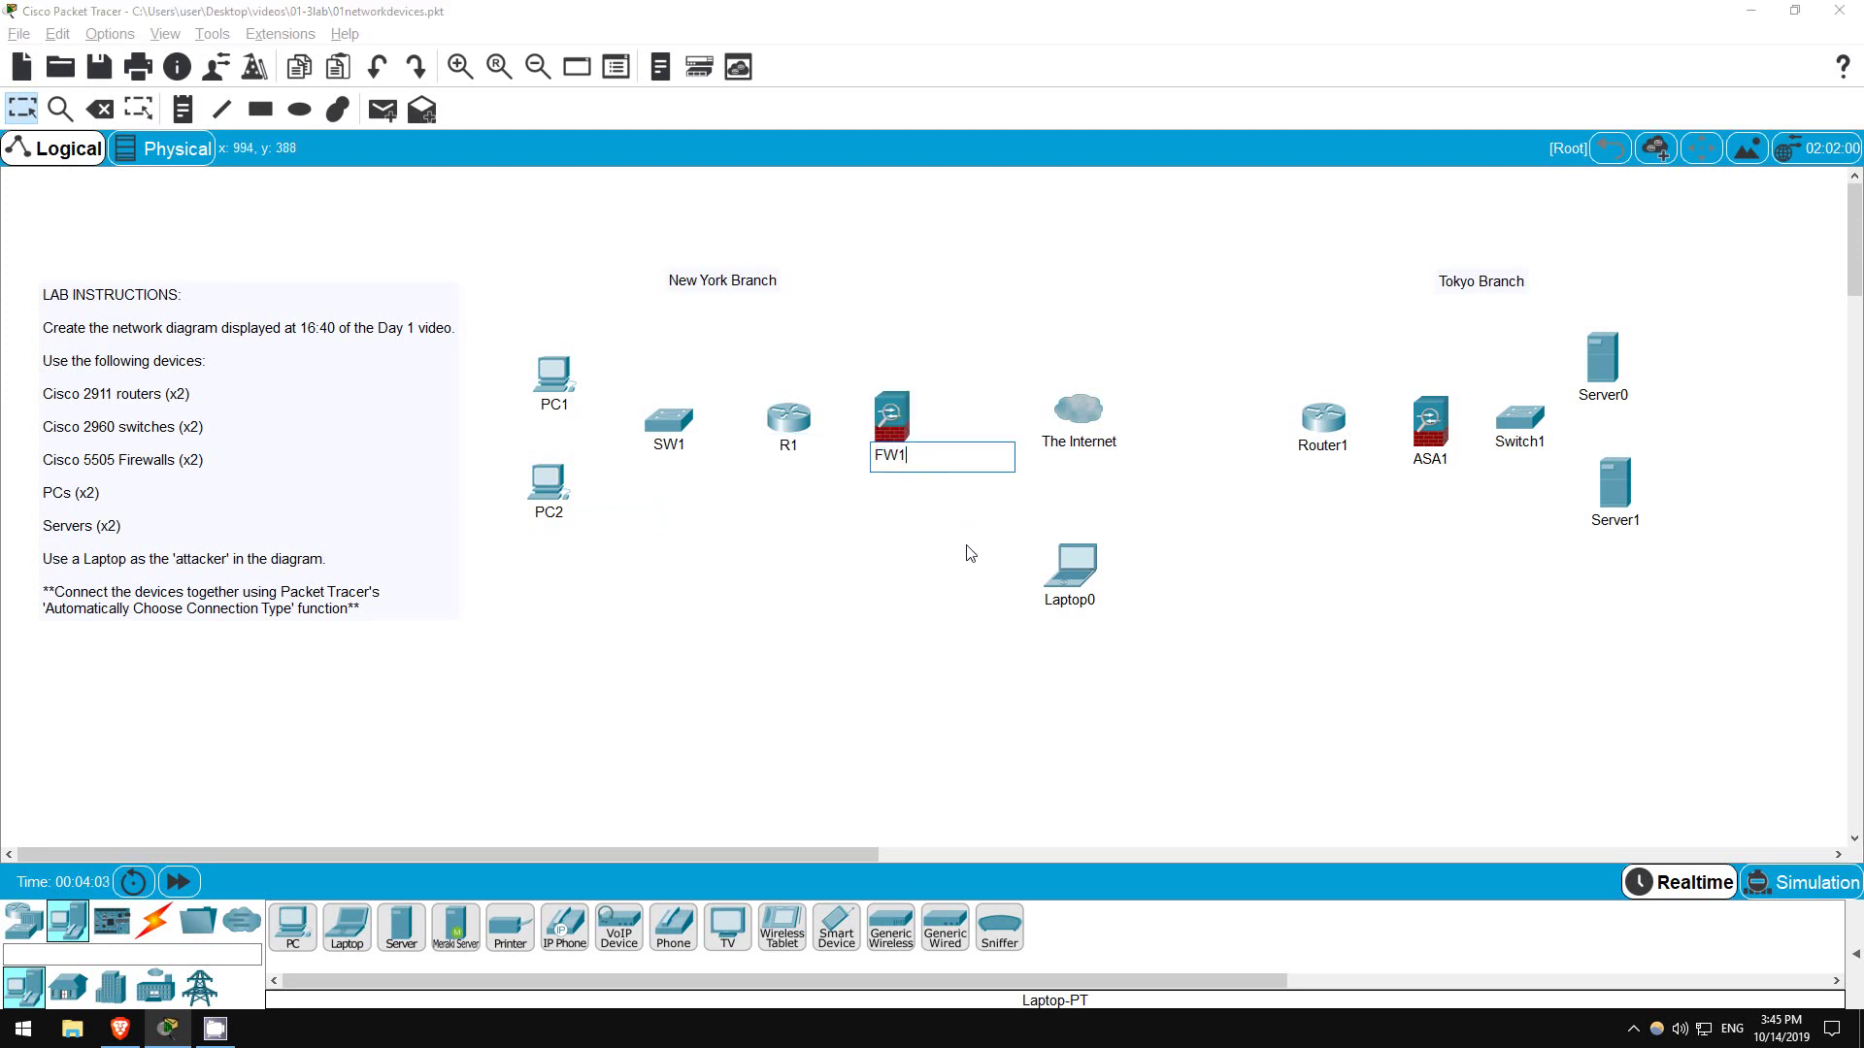
key(Return)
Rename the laptop below the Internet cloud to Attacker
click(1058, 600)
text(Attacker)
key(Return)
Rename the Tokyo branch's router to R2, its firewall to FW2 and its switch to SW2
click(1334, 447)
text(R2)
key(Return)
click(1438, 464)
text(FW2)
key(Return)
click(1534, 453)
text(SW2)
key(Return)
Rename the Tokyo branch's upper server to SRV1 and its lower server to SRV2
click(1607, 397)
text(SREV)
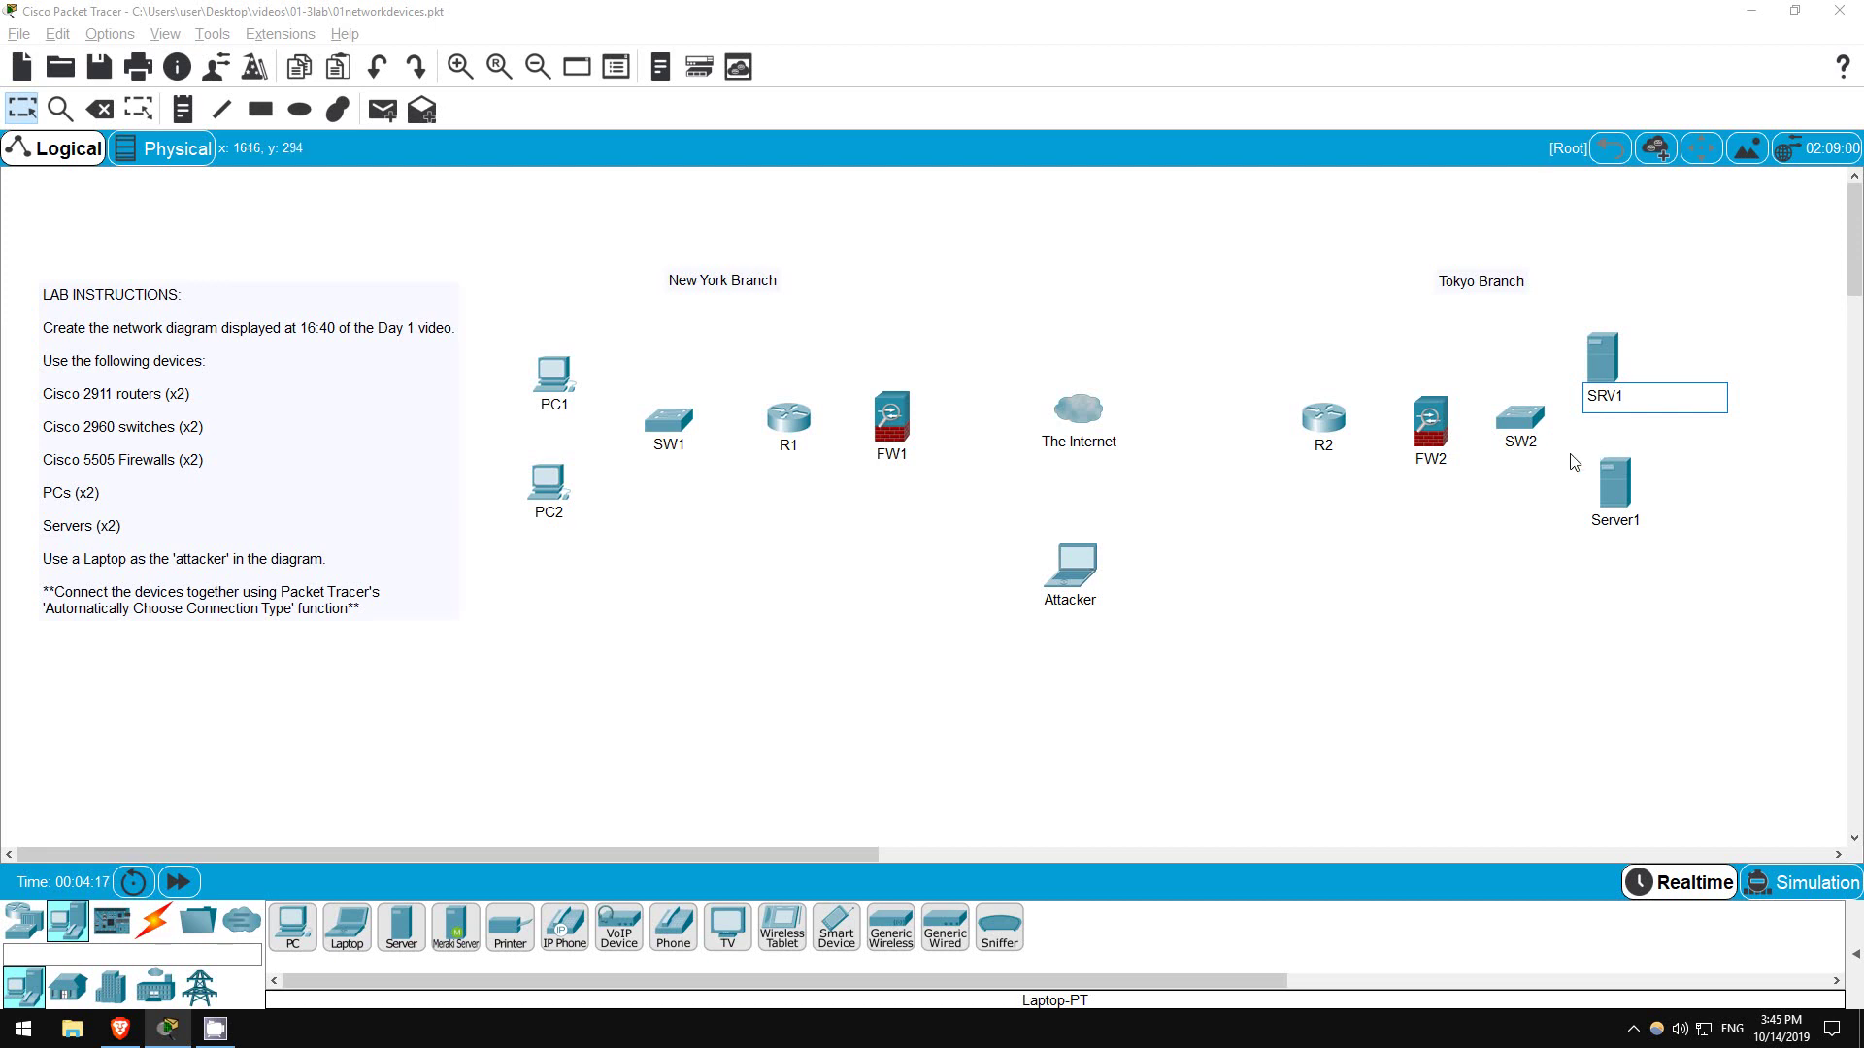
click(1616, 522)
text(SRV2)
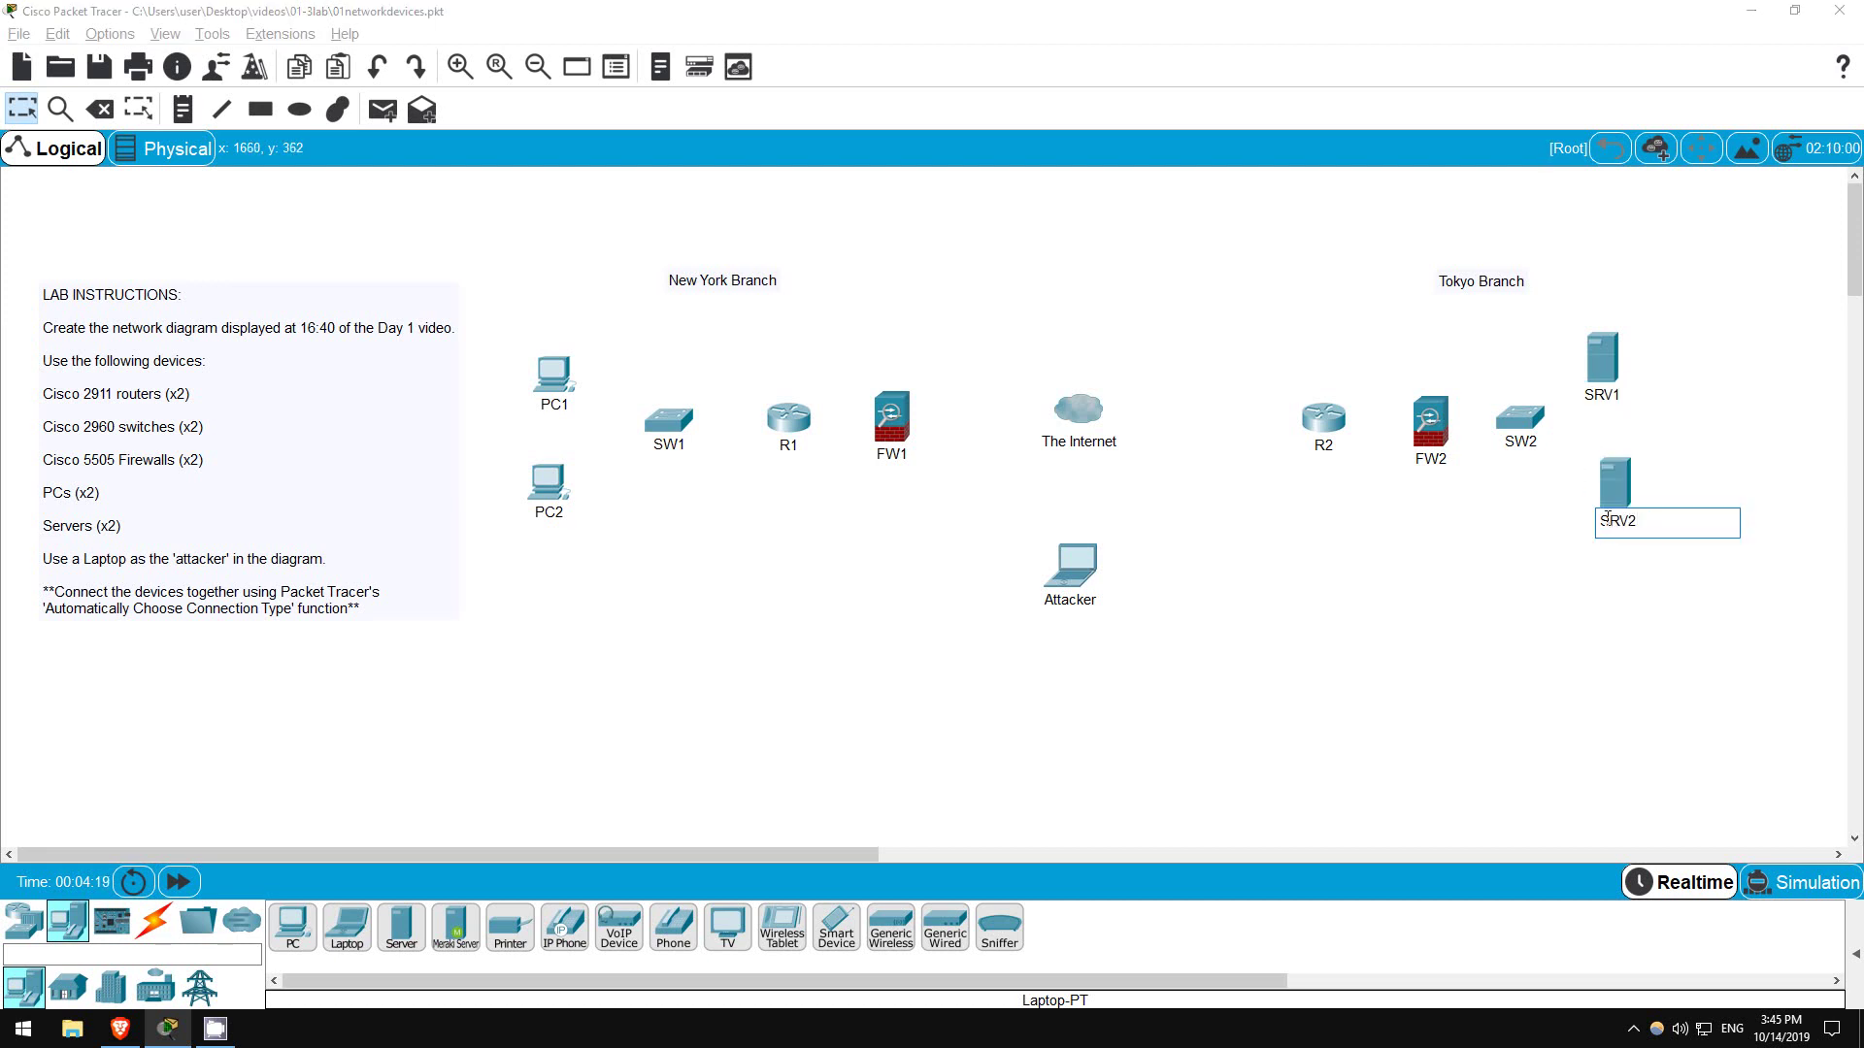
click(1360, 549)
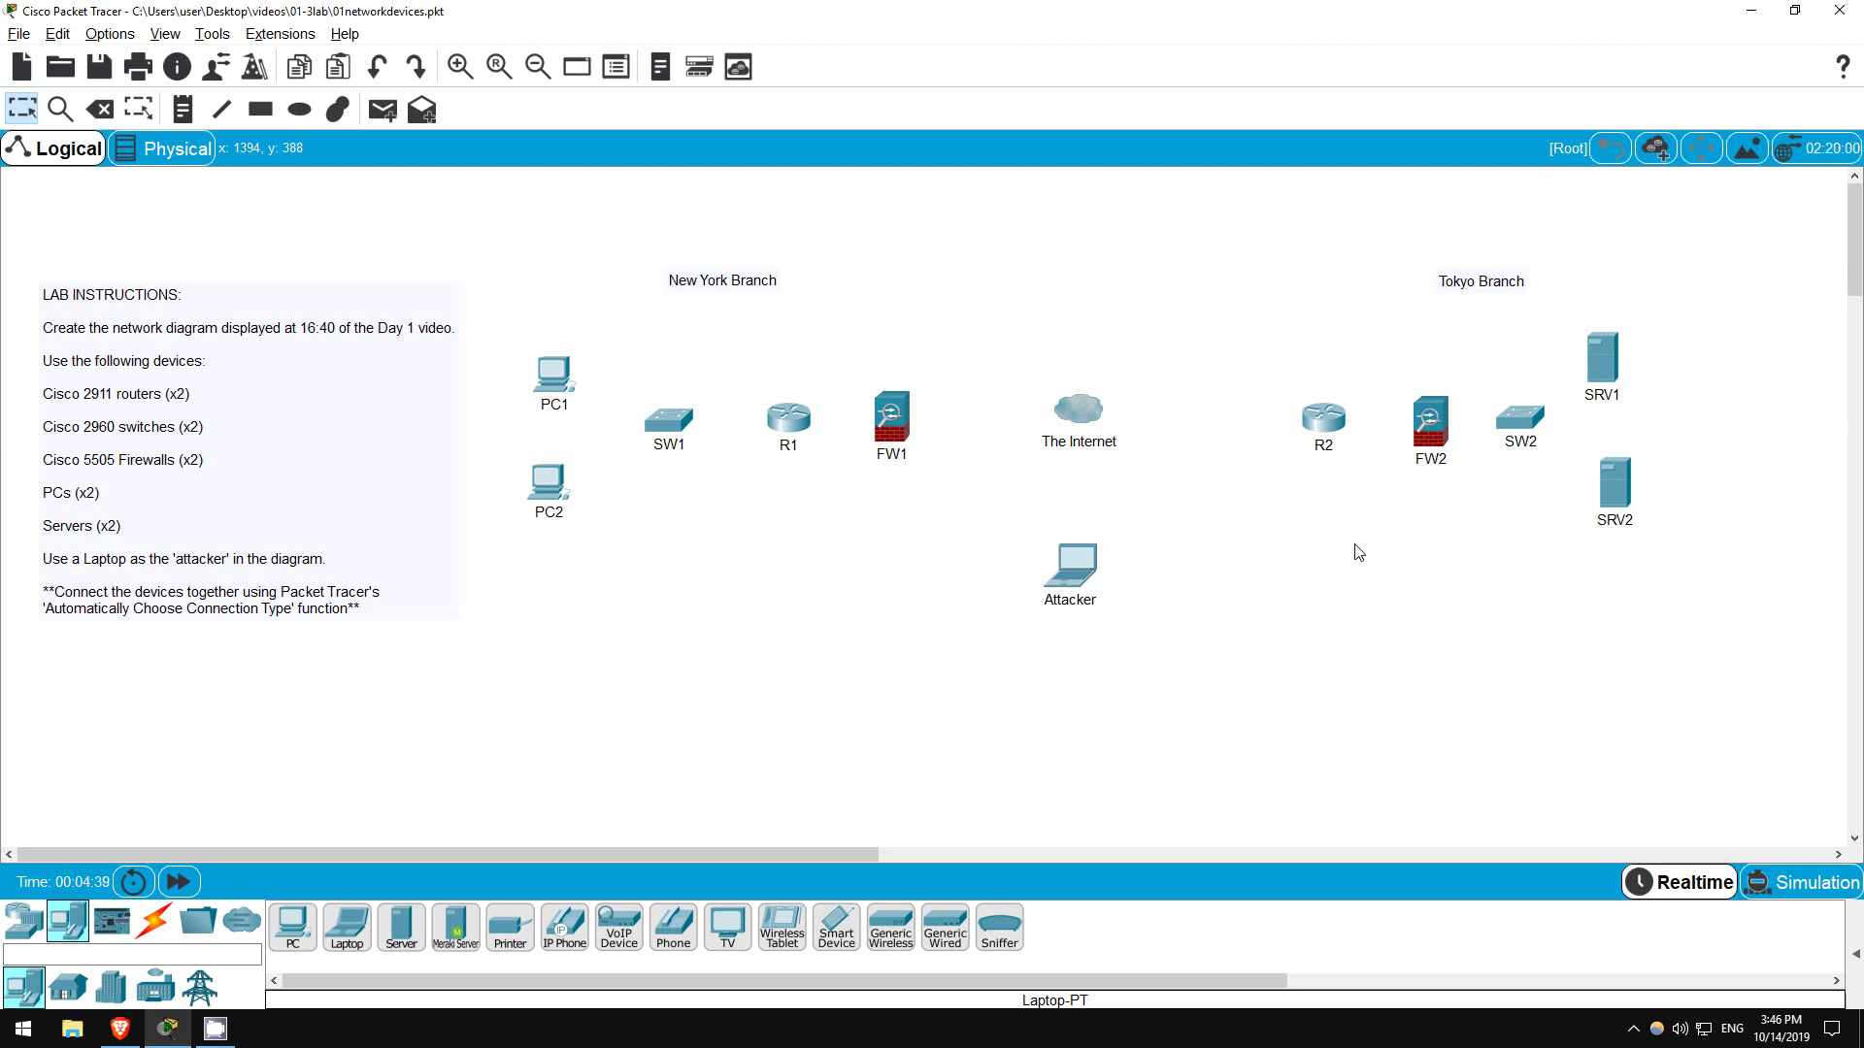
Connect PC1 and PC2 to SW1 using the automatically chosen connection type
click(152, 934)
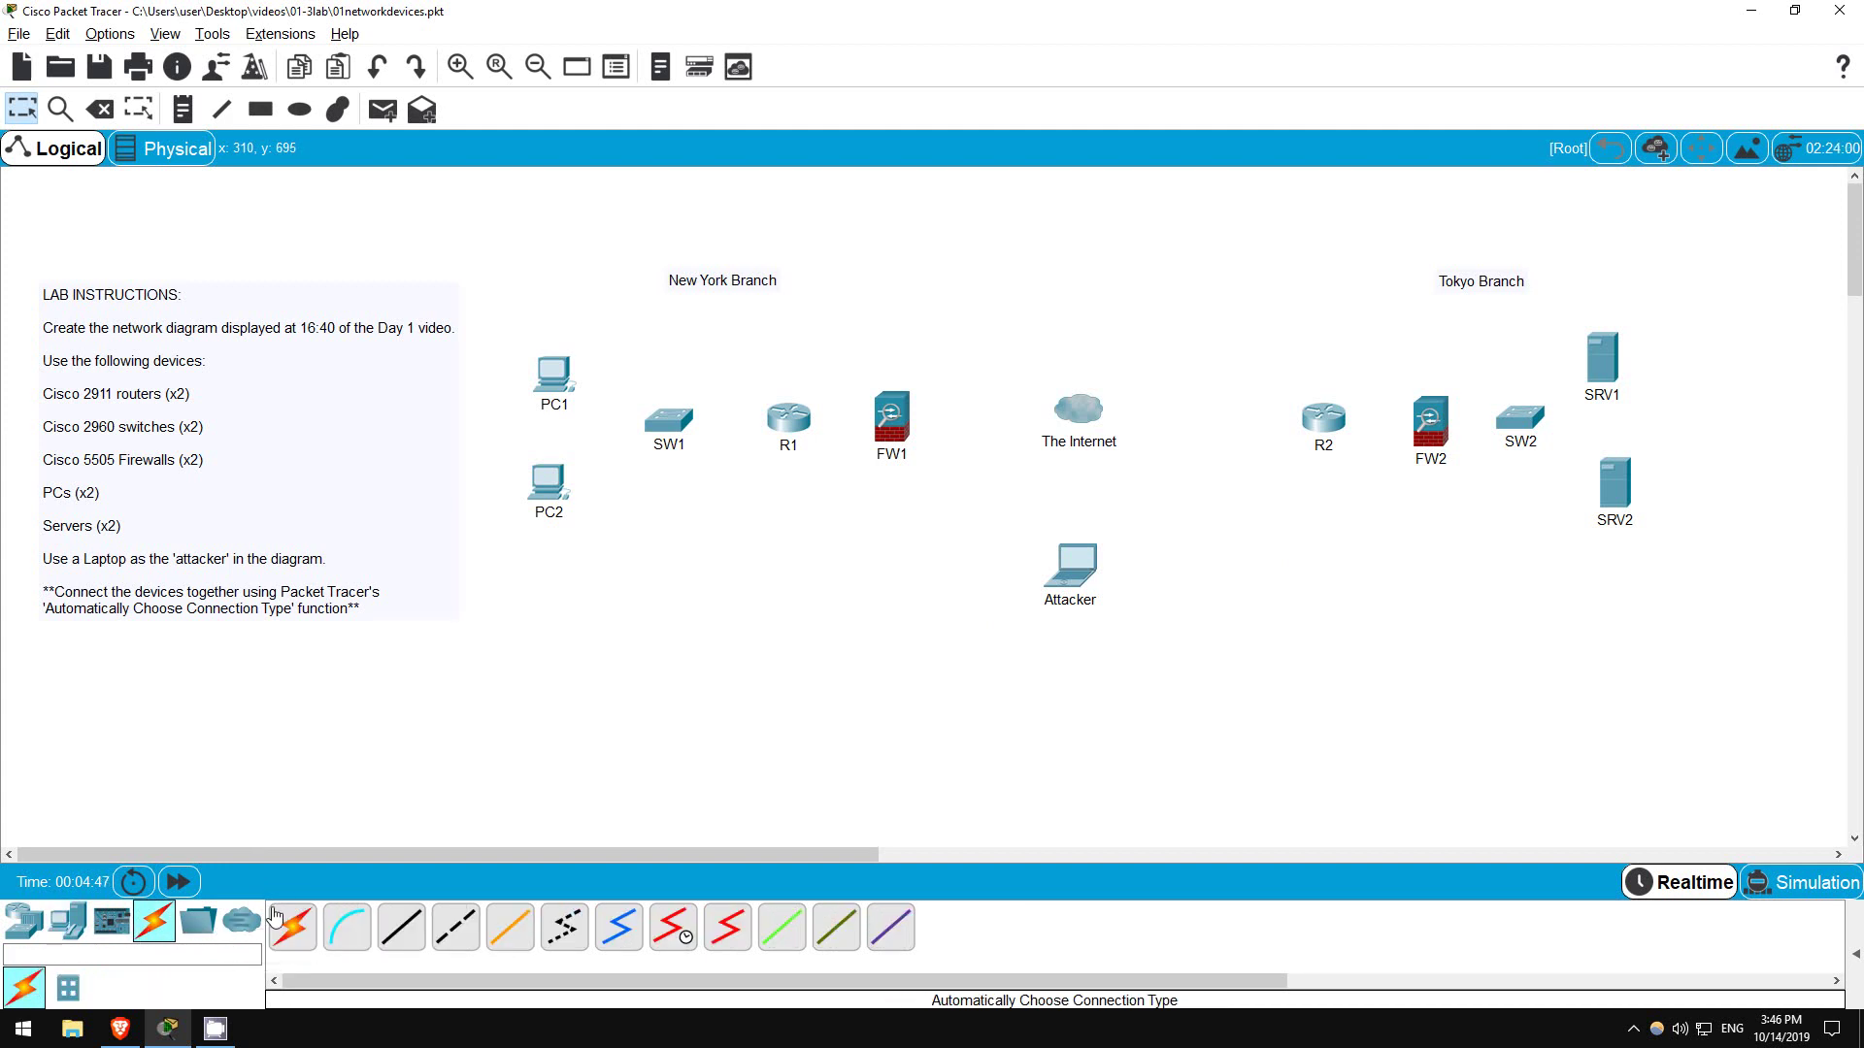
click(293, 930)
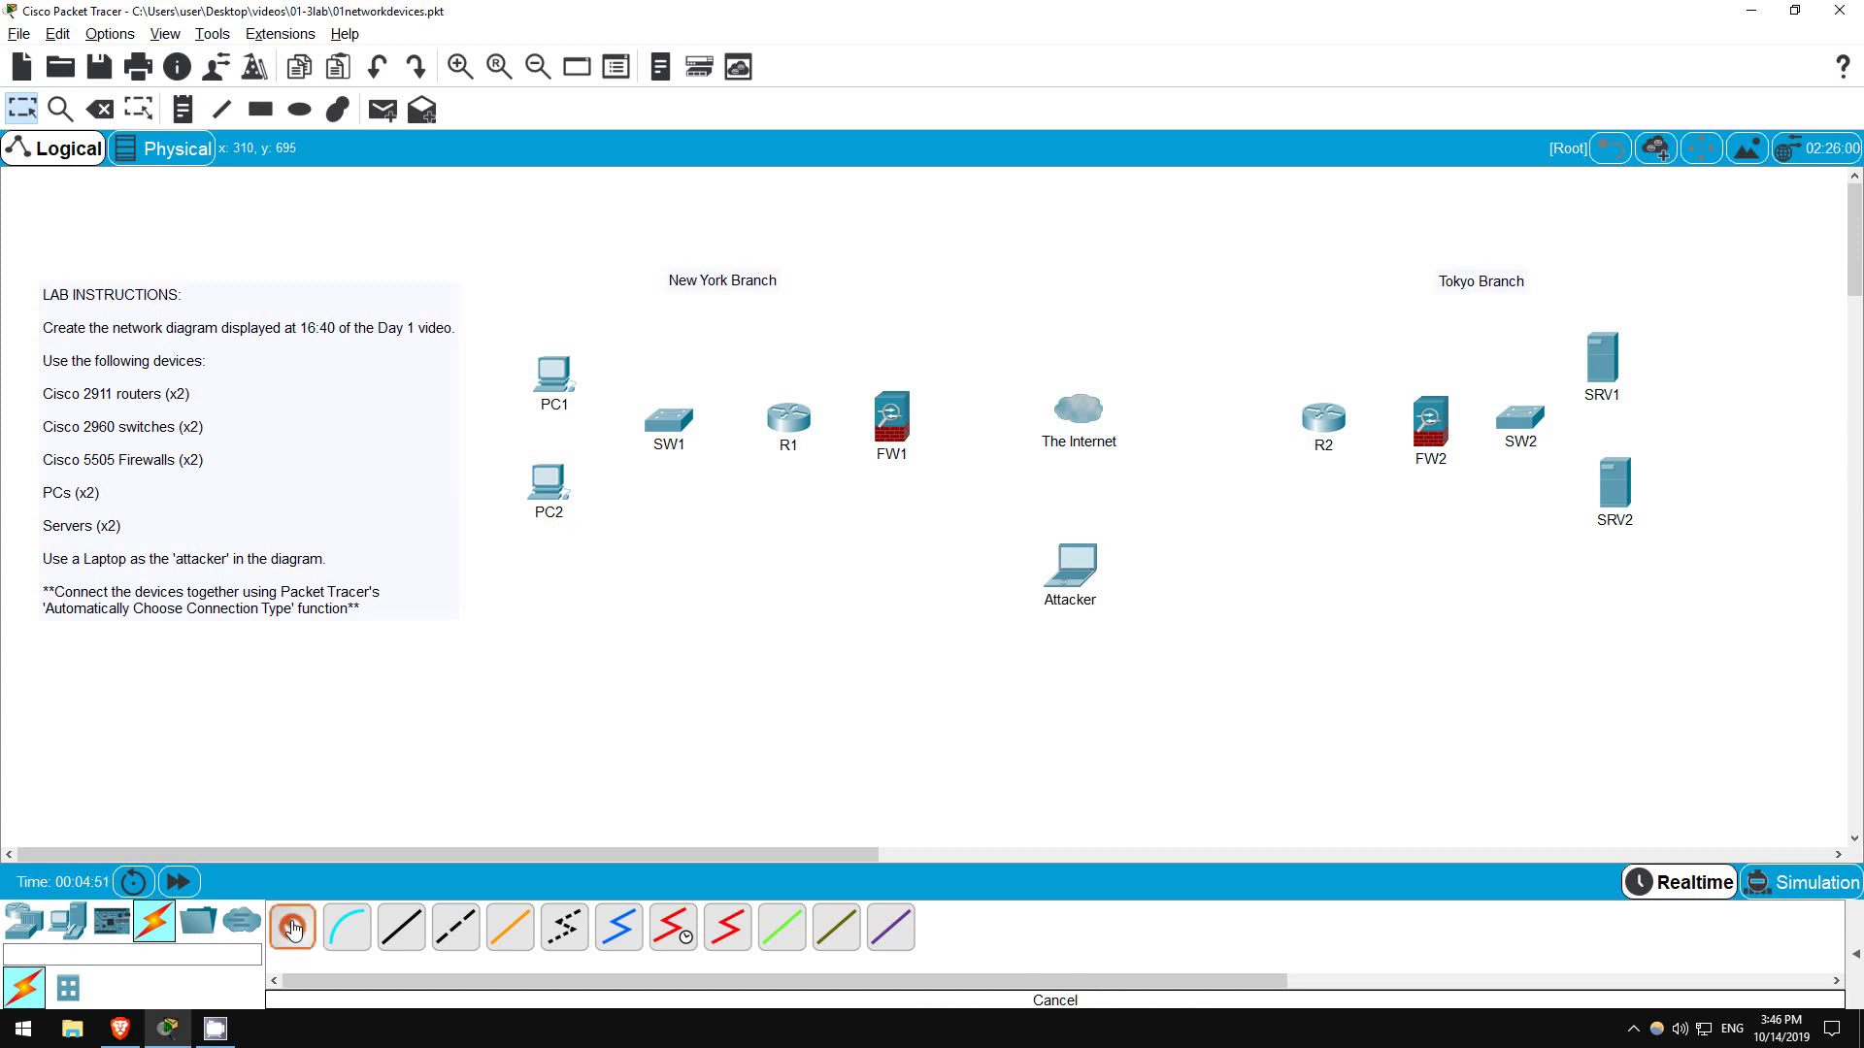
click(293, 930)
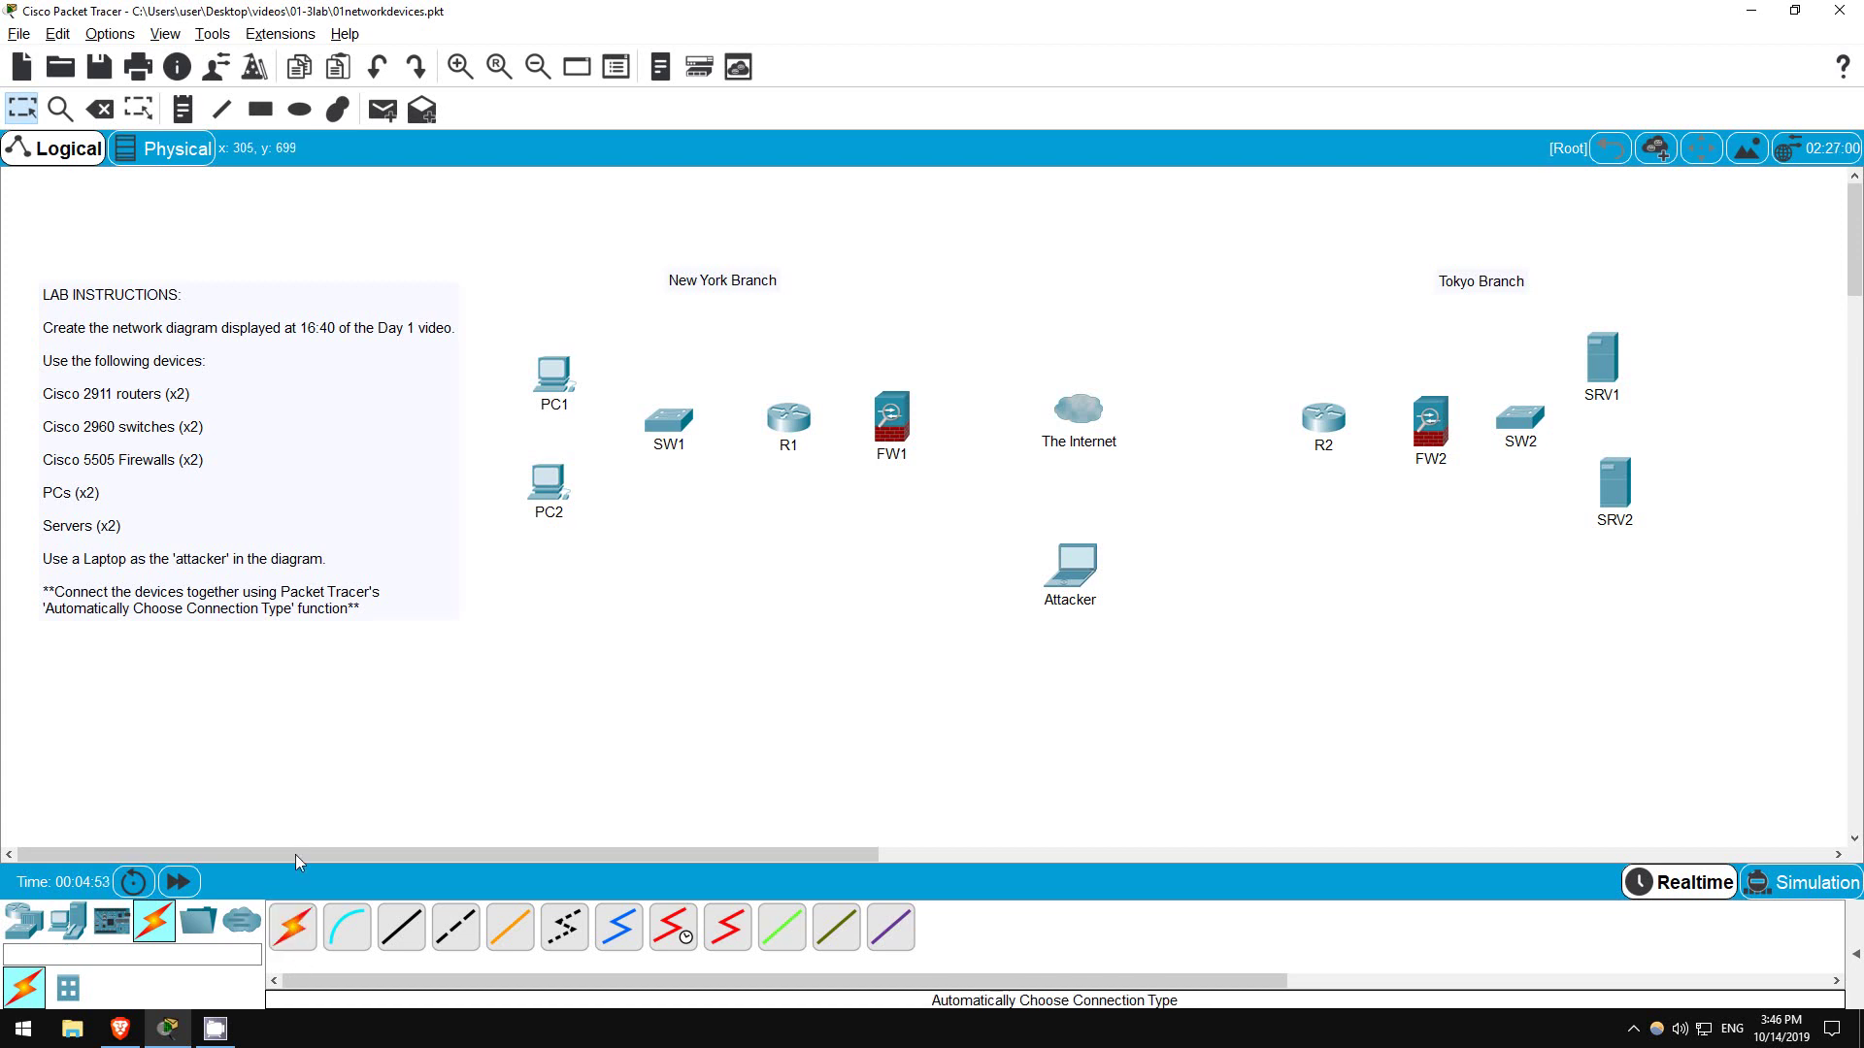
click(294, 928)
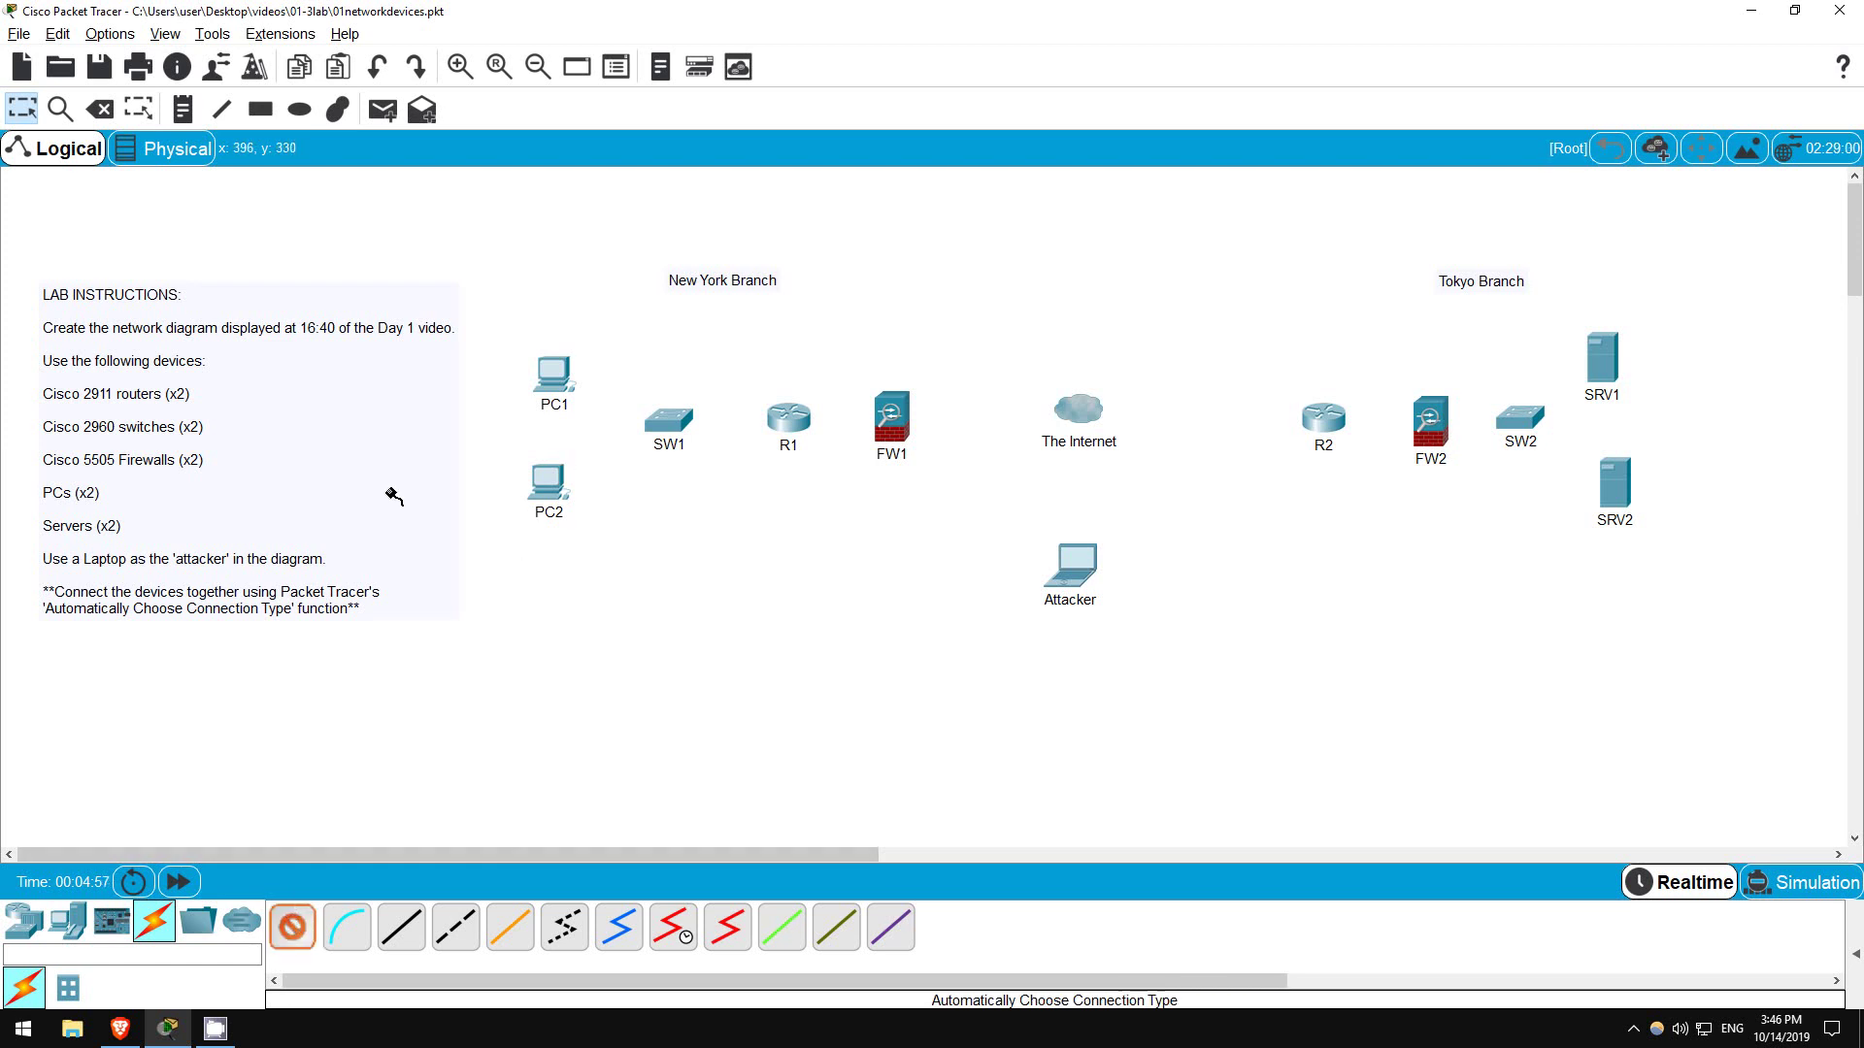
click(553, 376)
click(666, 426)
click(294, 928)
click(546, 485)
click(666, 425)
Connect SW1 to R1 and R1 to FW1 using the automatically chosen connection type
click(309, 928)
click(679, 423)
click(786, 422)
click(294, 928)
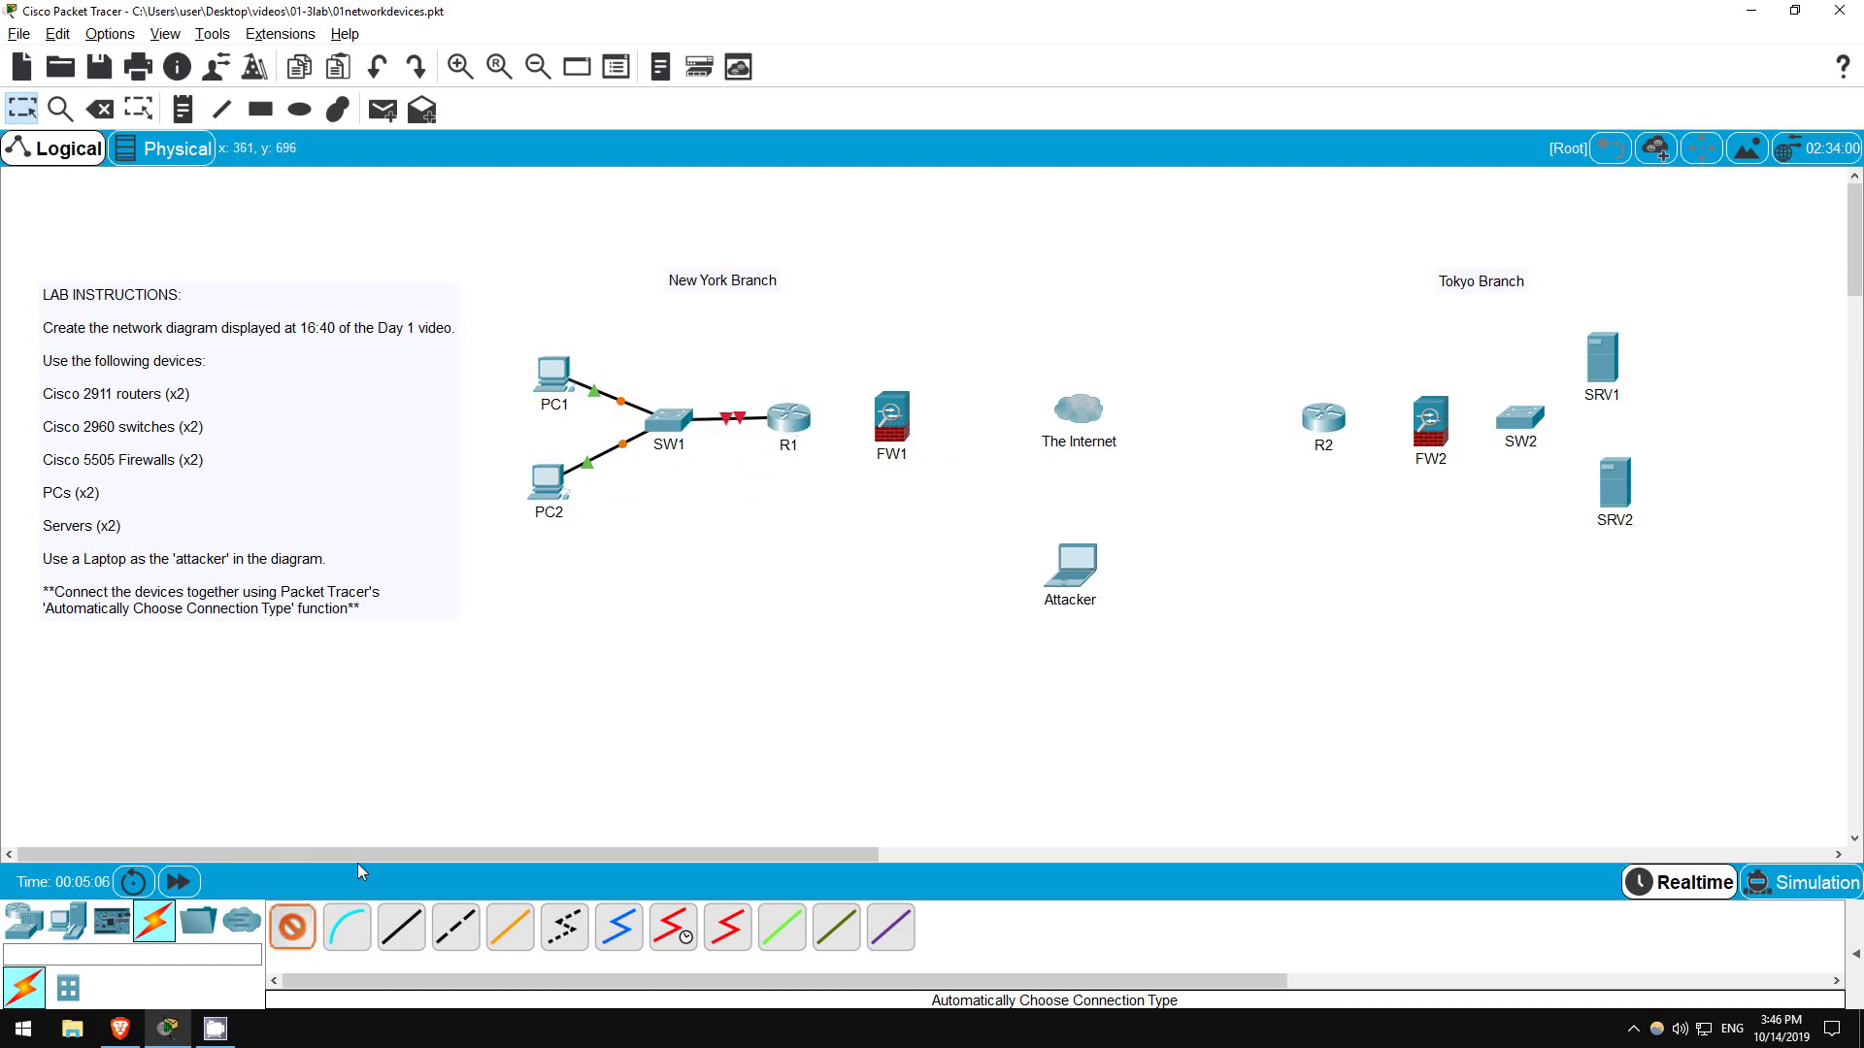
click(791, 419)
click(888, 420)
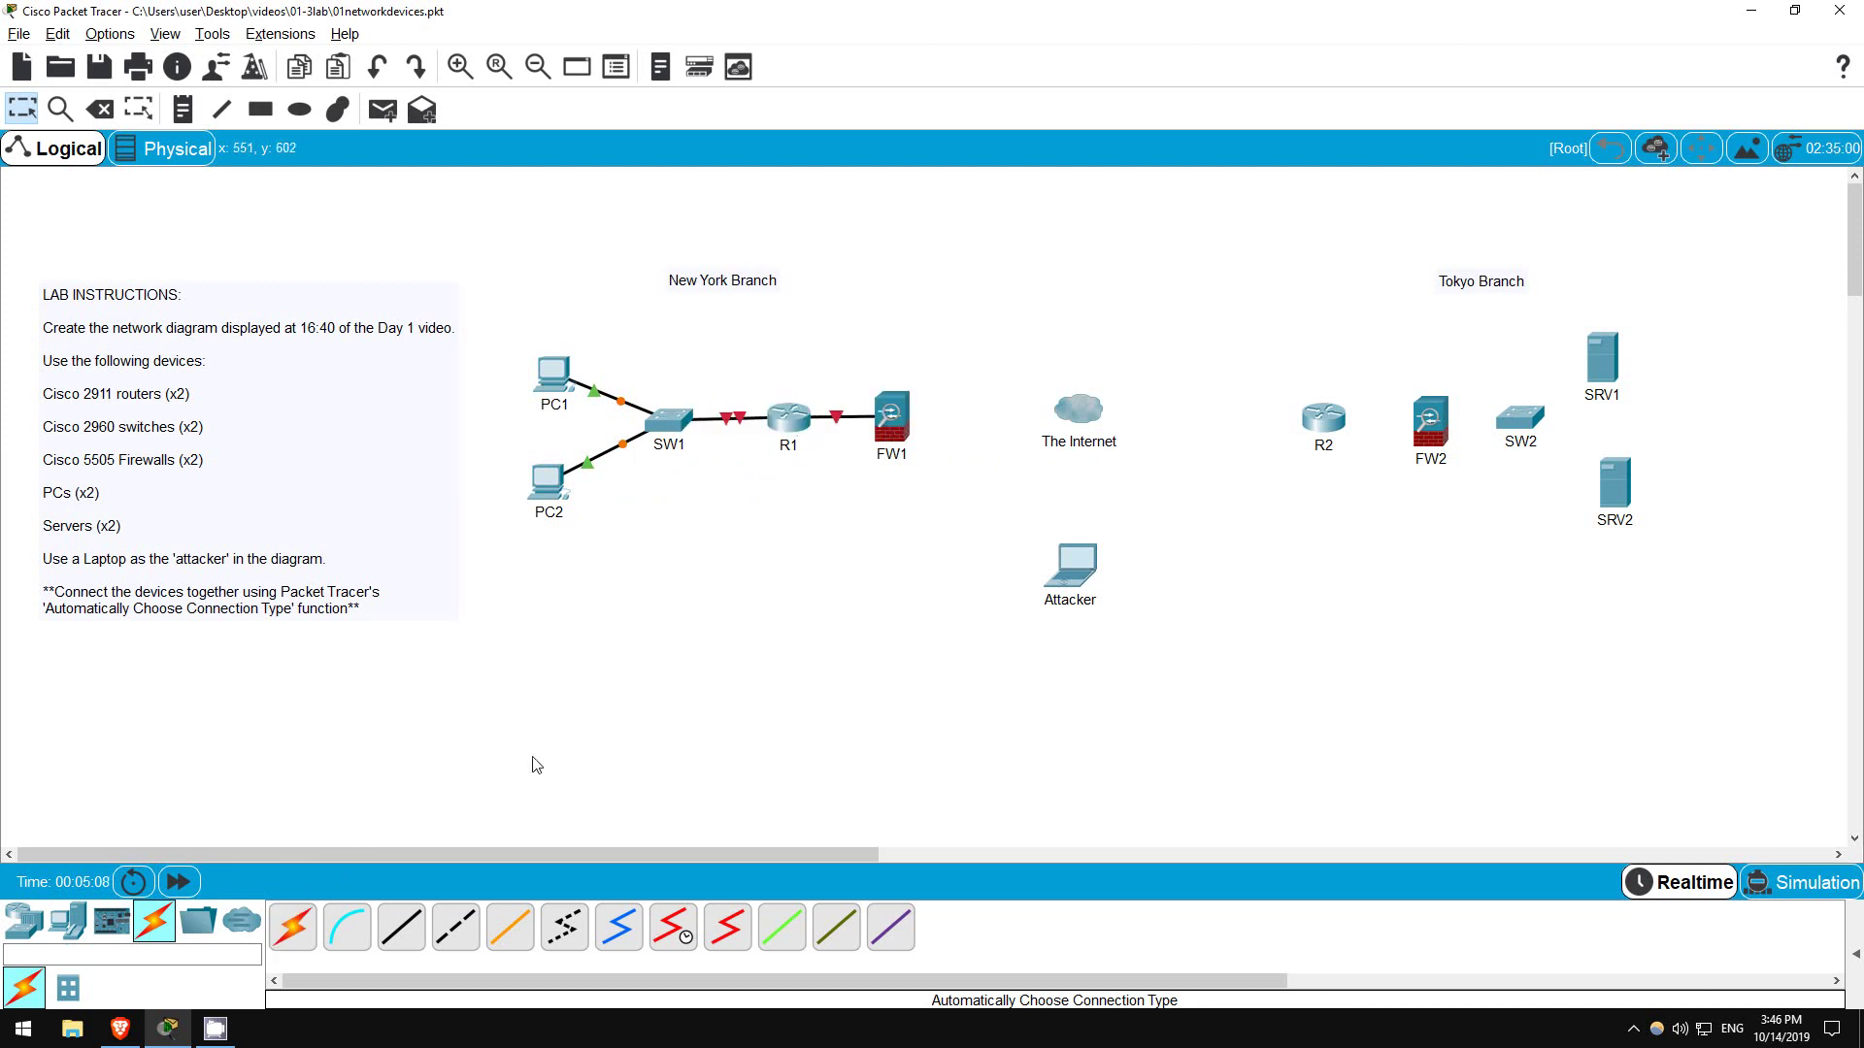
Connect FW1, the Attacker laptop and R2 to the Internet cloud using the automatically chosen connection type
click(294, 928)
click(893, 422)
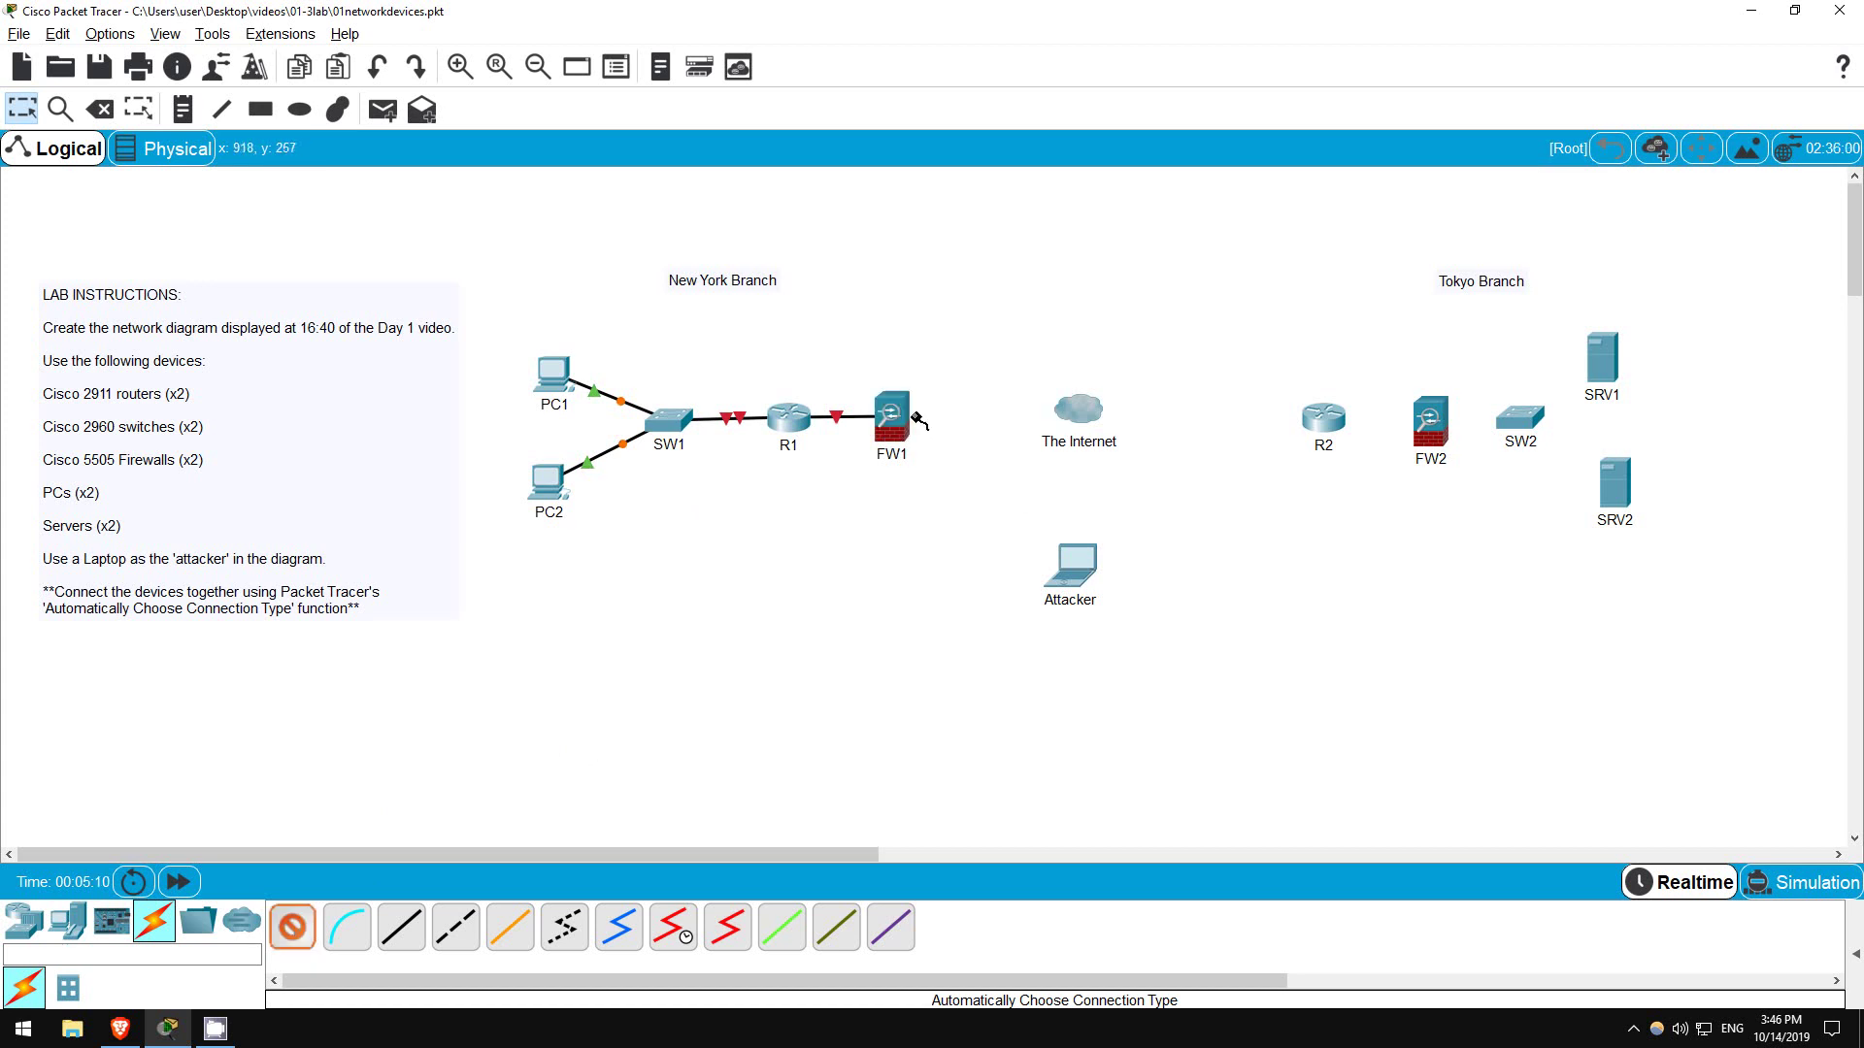
click(1079, 416)
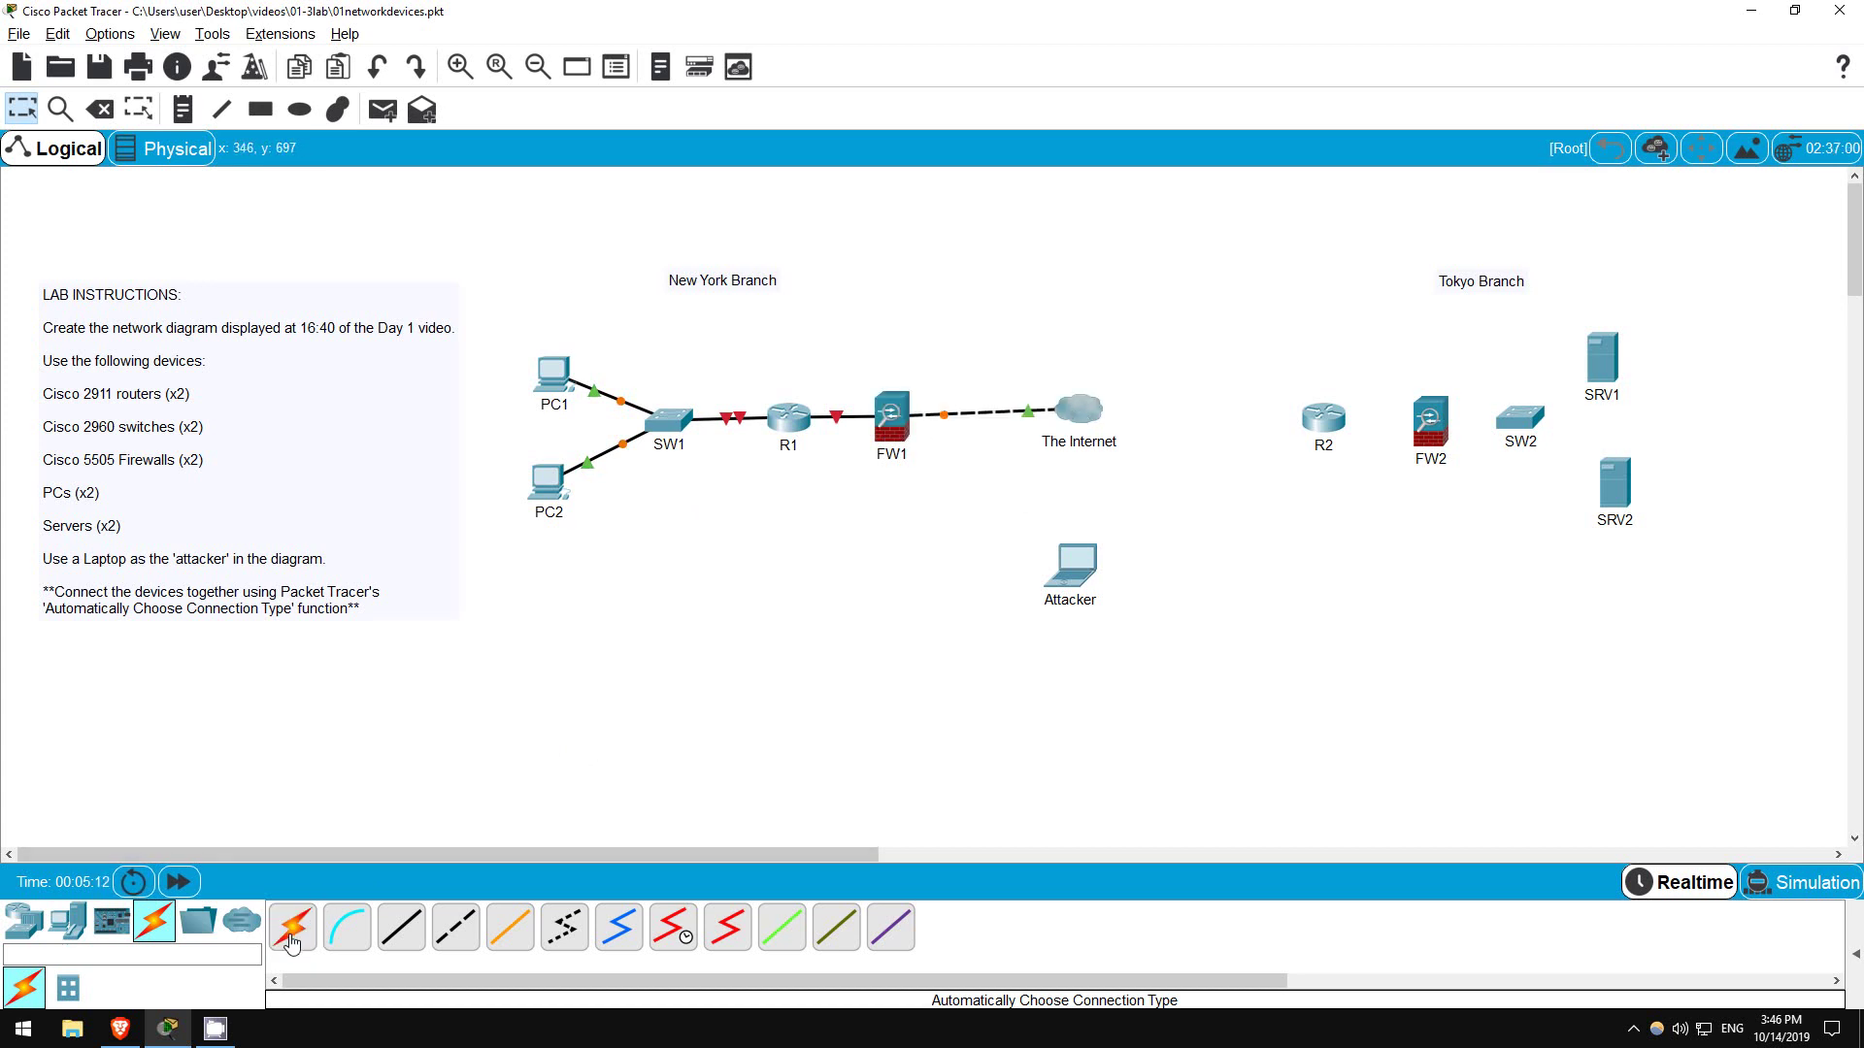
click(1072, 566)
click(1077, 412)
click(1323, 417)
click(1085, 412)
Connect R2 to FW2 and FW2 to SW2 using the automatically chosen connection type
click(291, 927)
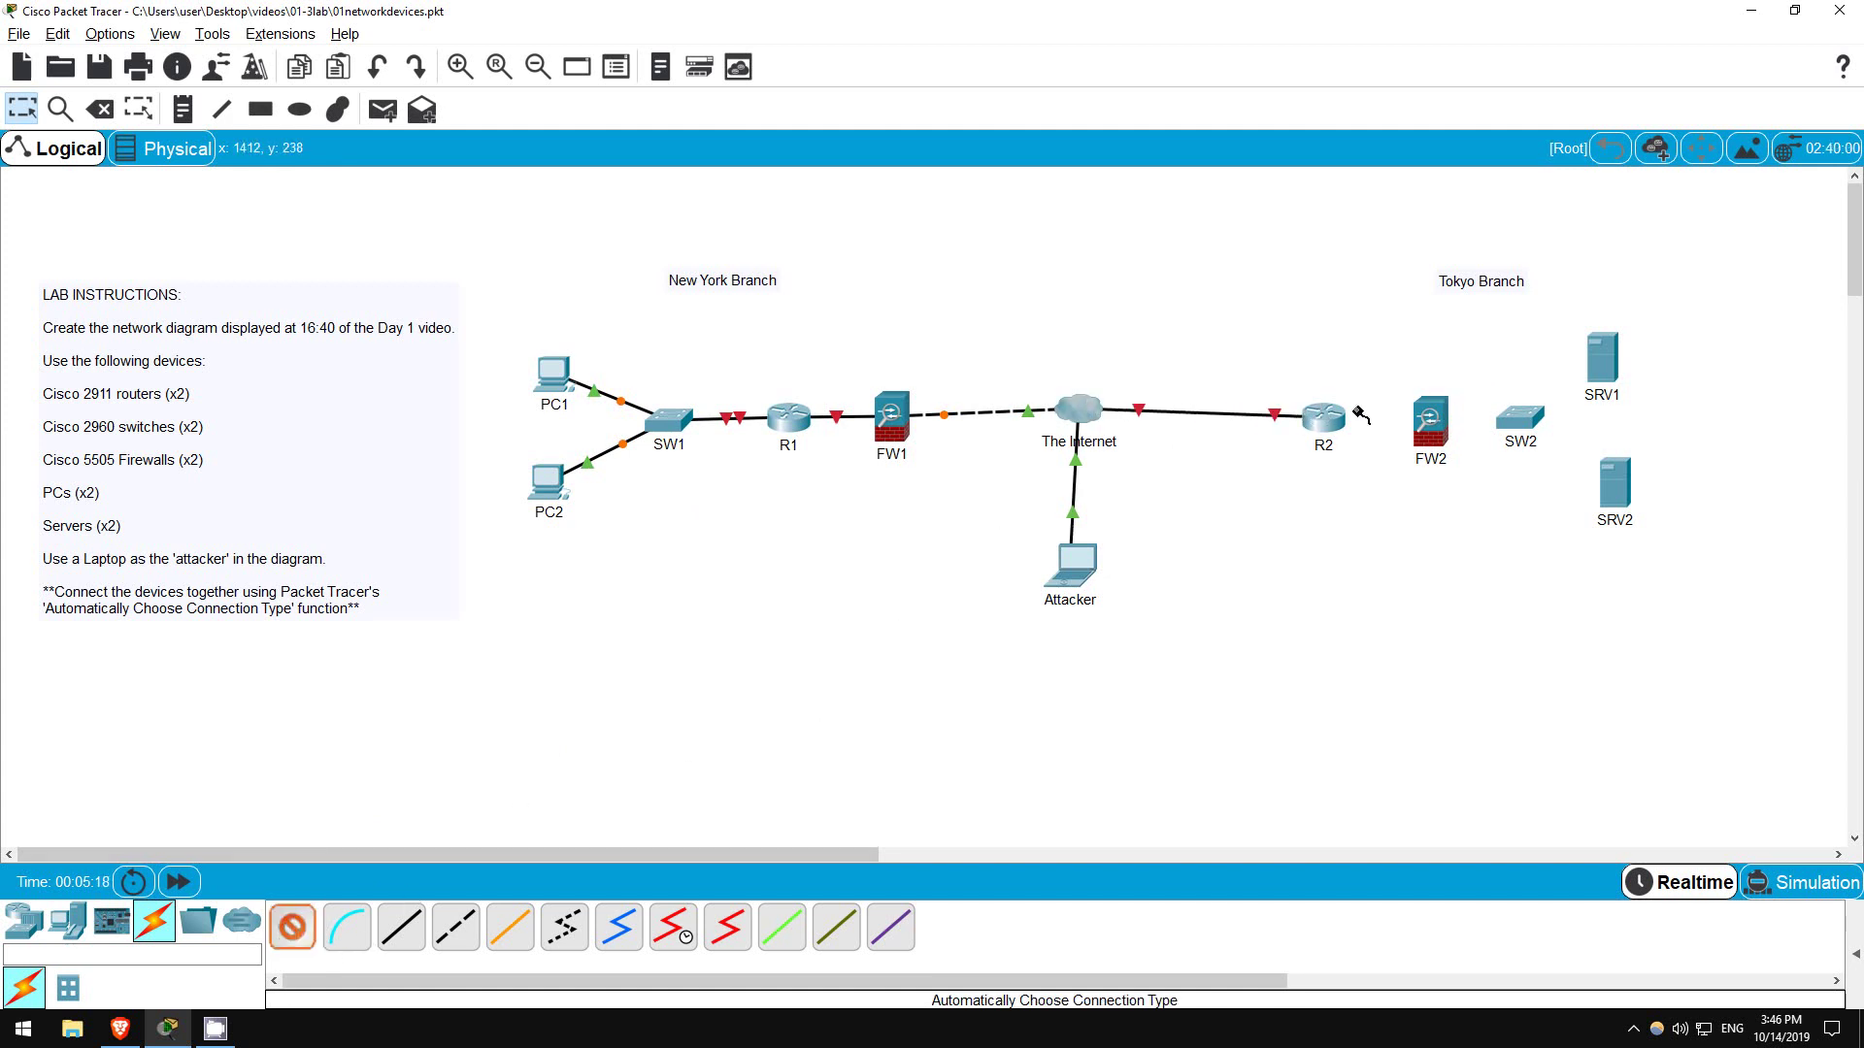
click(1323, 423)
click(1430, 420)
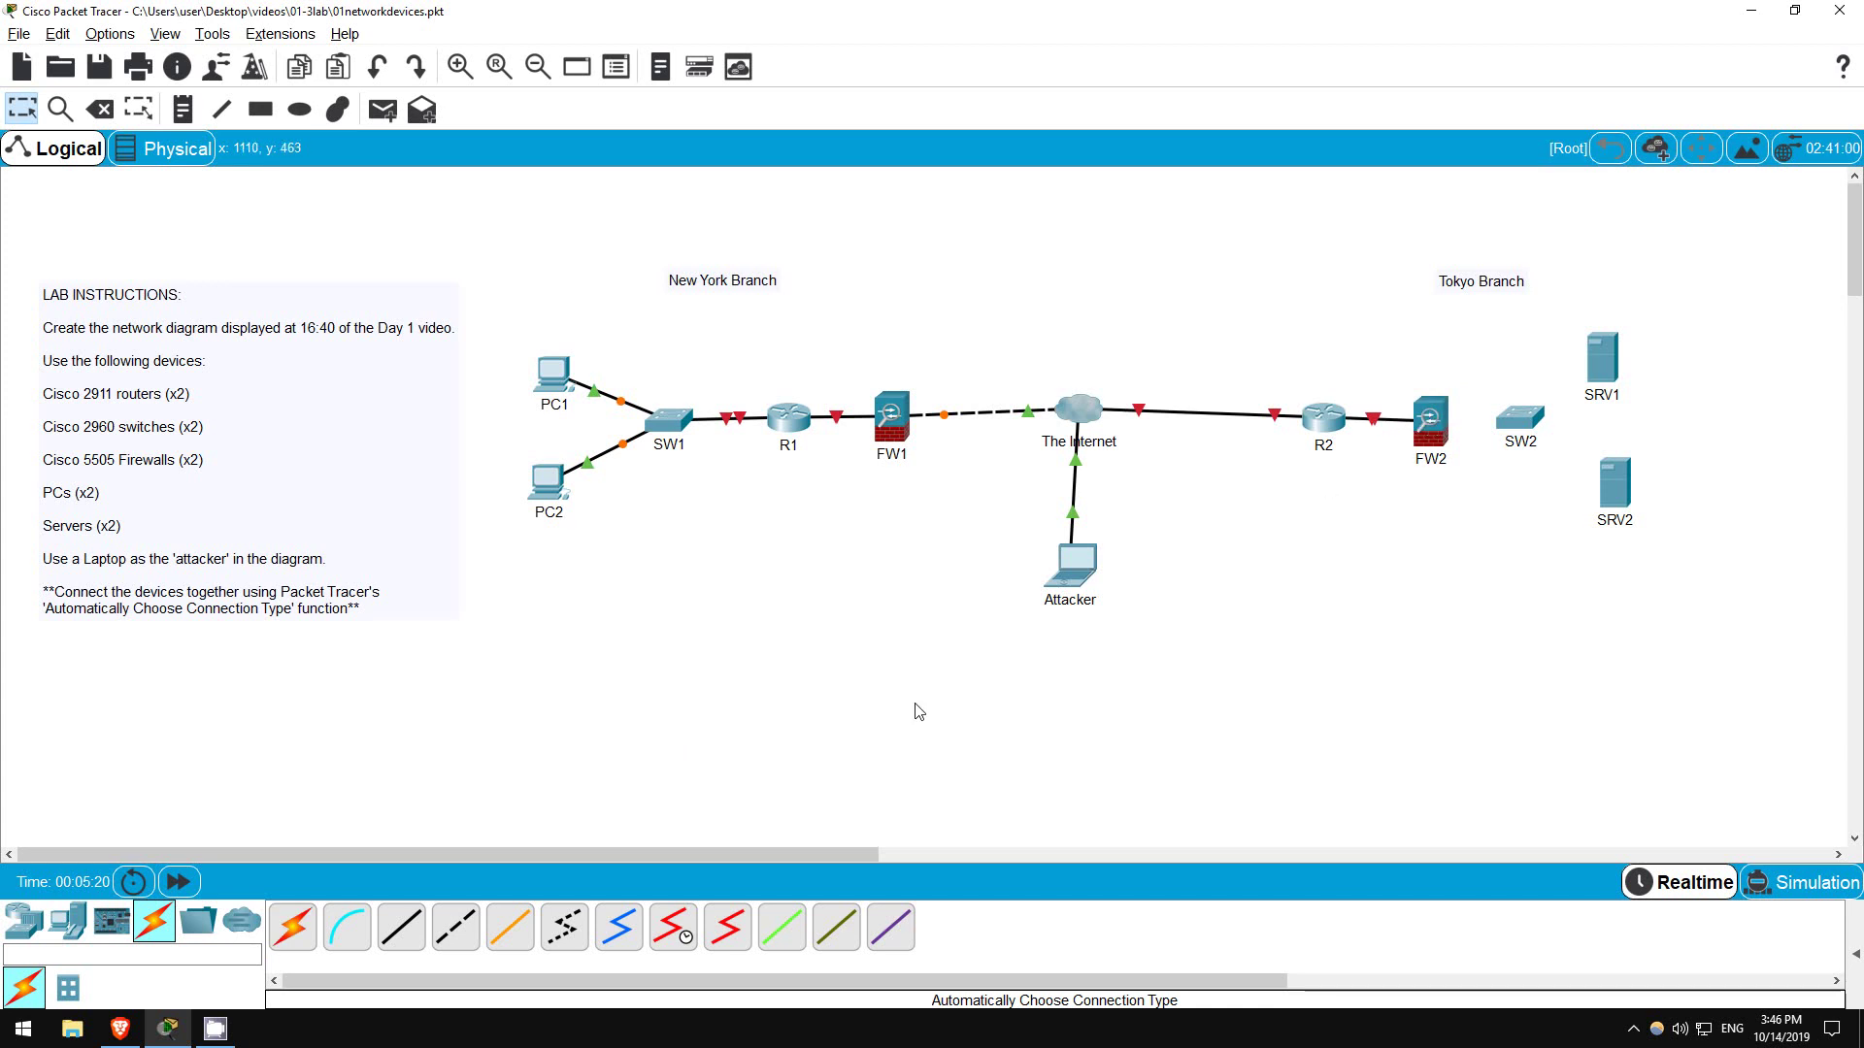
click(292, 927)
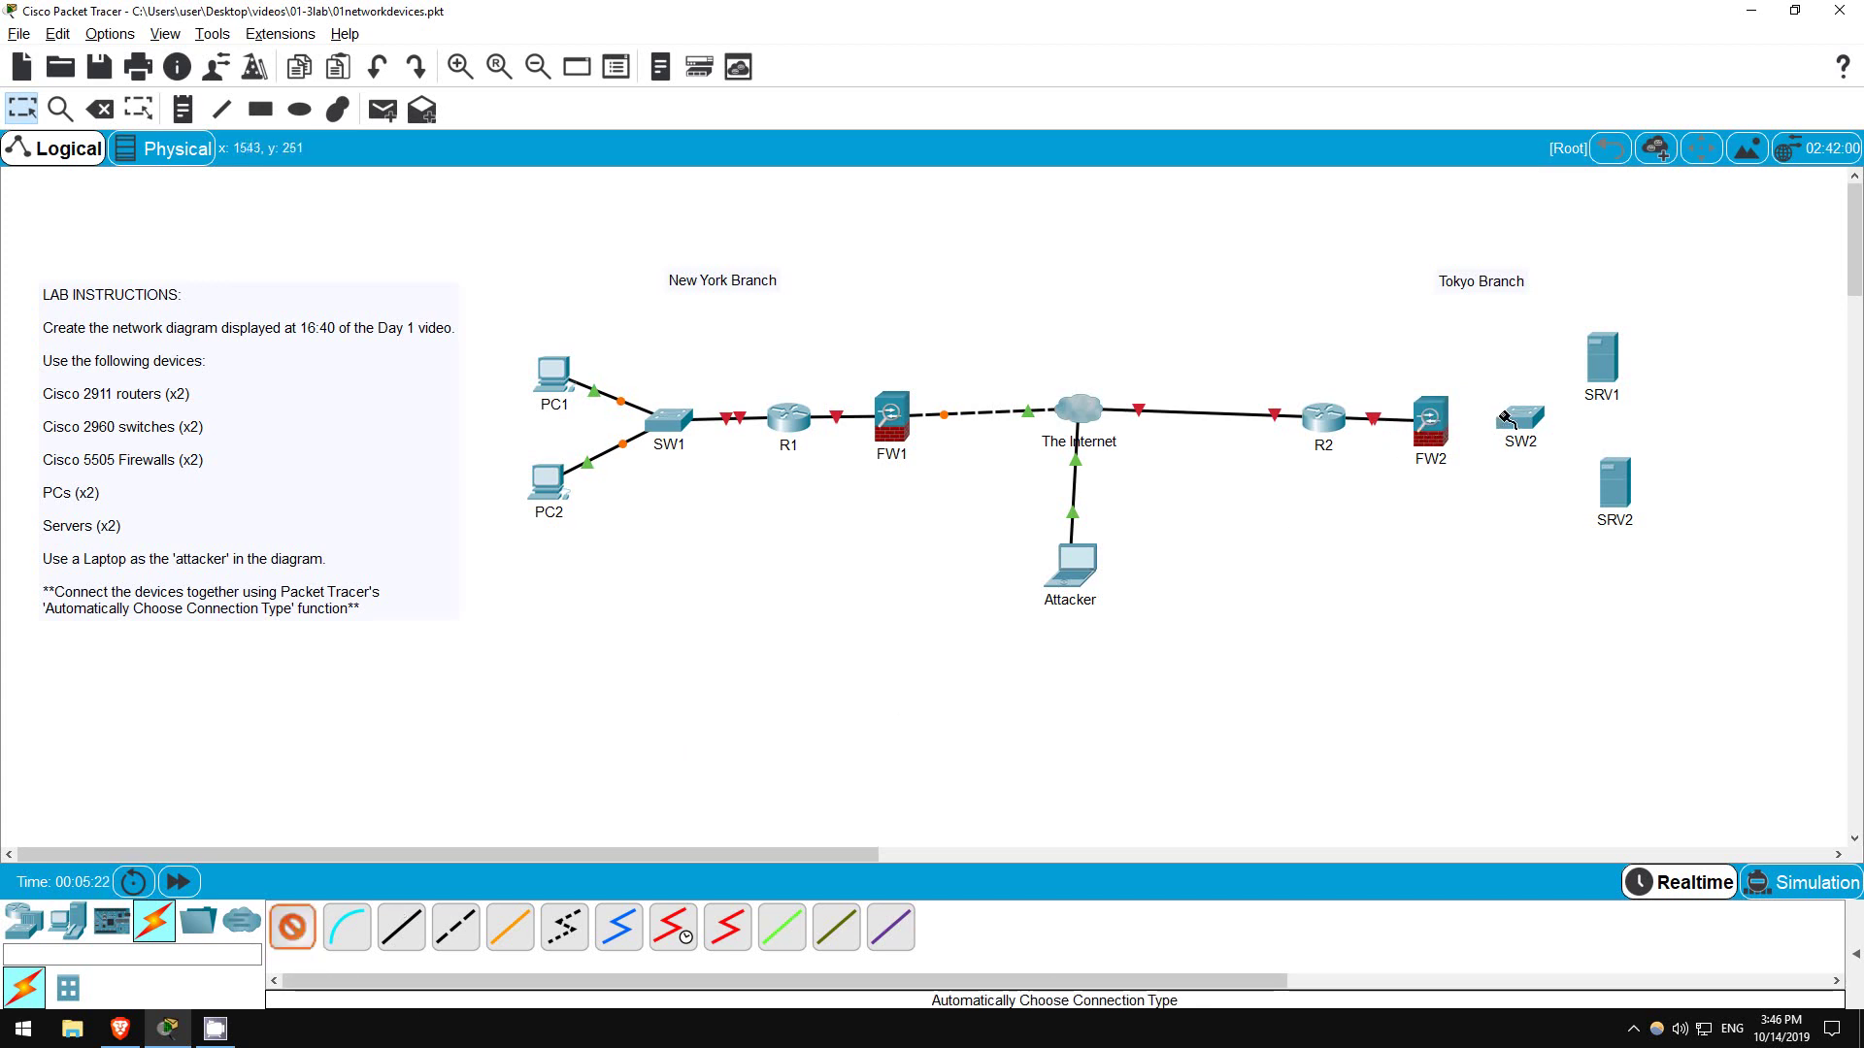
click(1428, 421)
click(1520, 418)
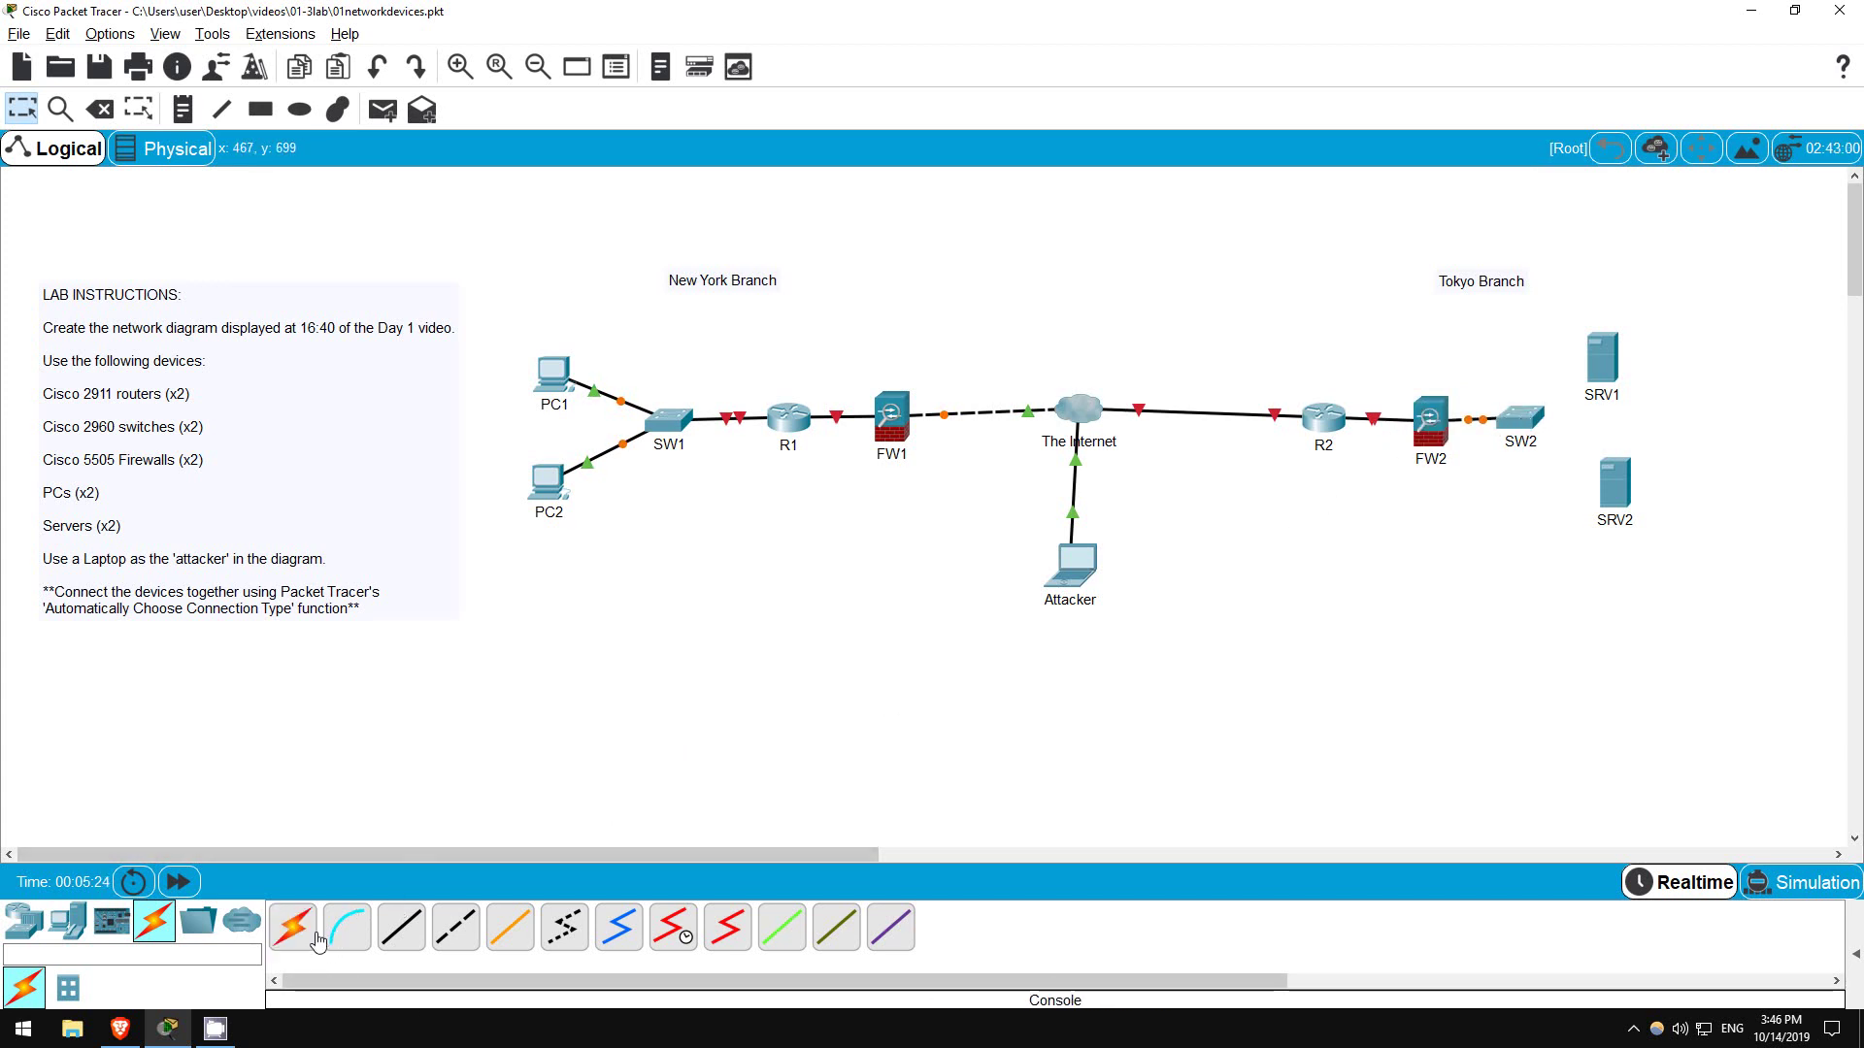
Connect SRV1 and SRV2 to SW2 using the automatically chosen connection type
click(1601, 360)
click(1520, 418)
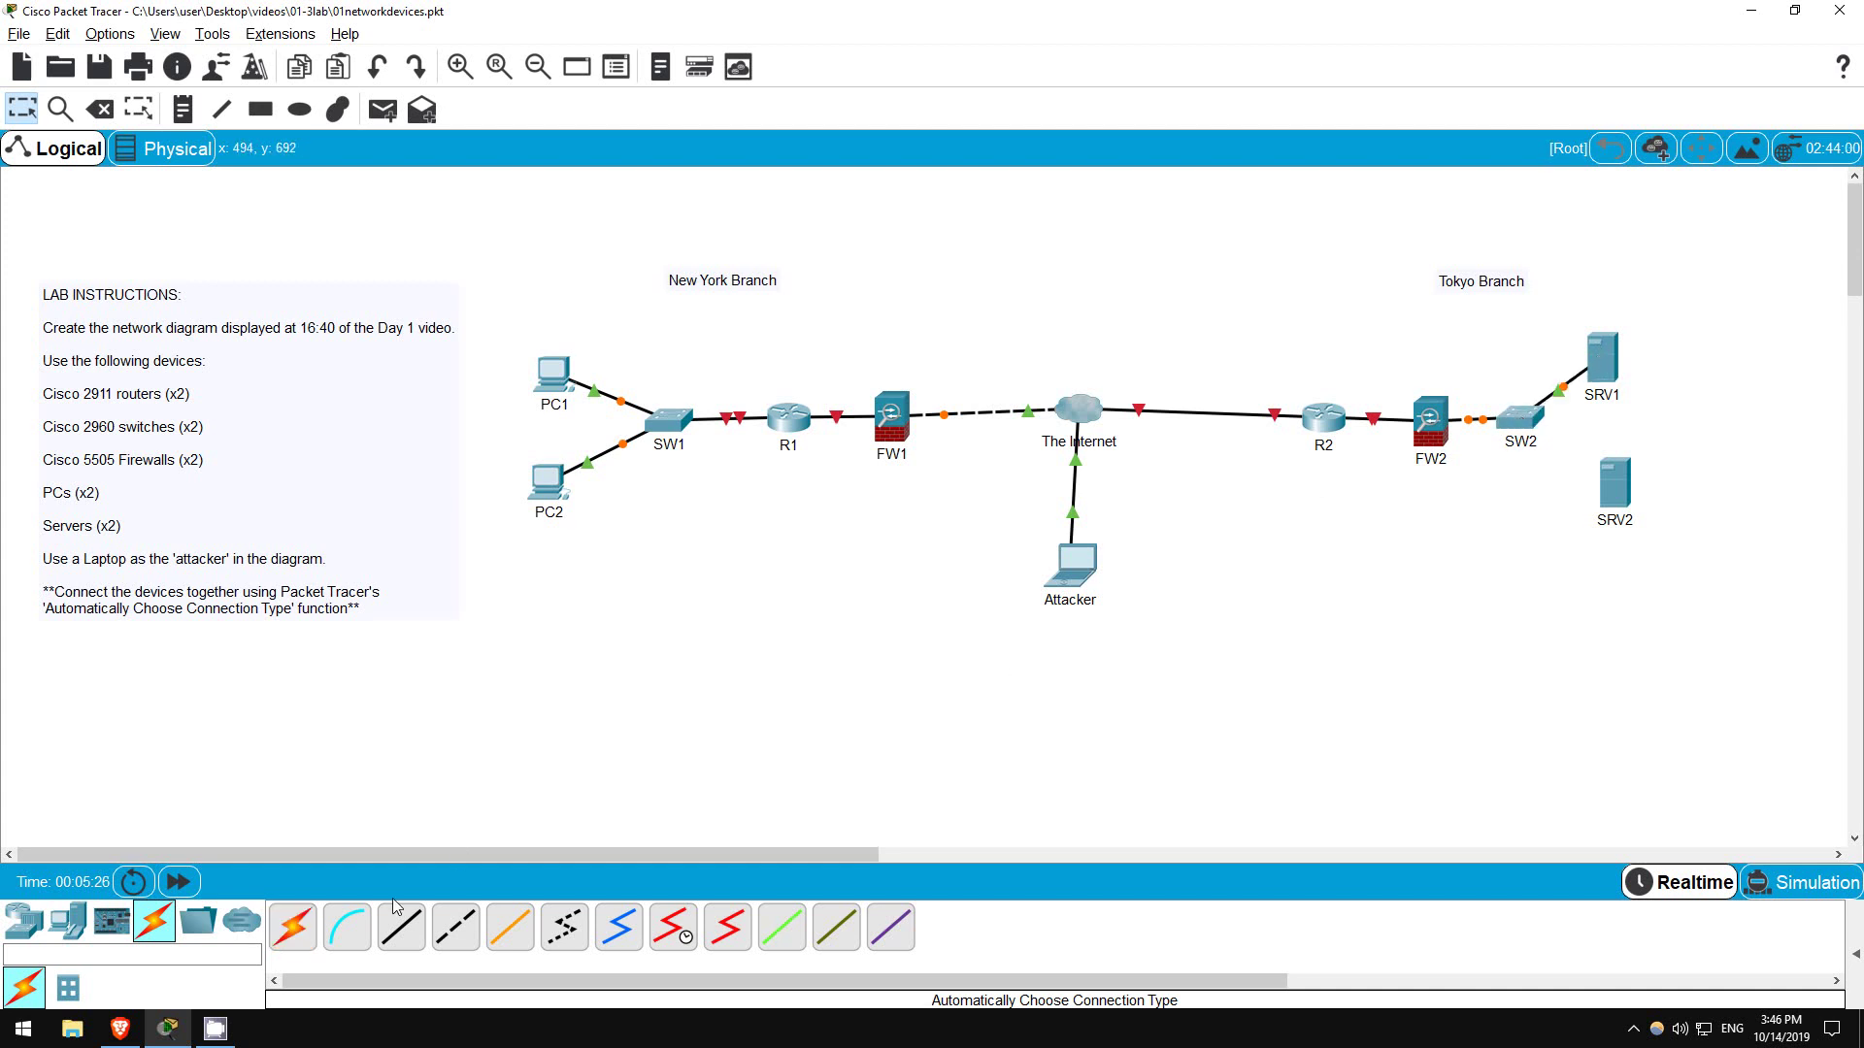
click(293, 927)
click(1626, 483)
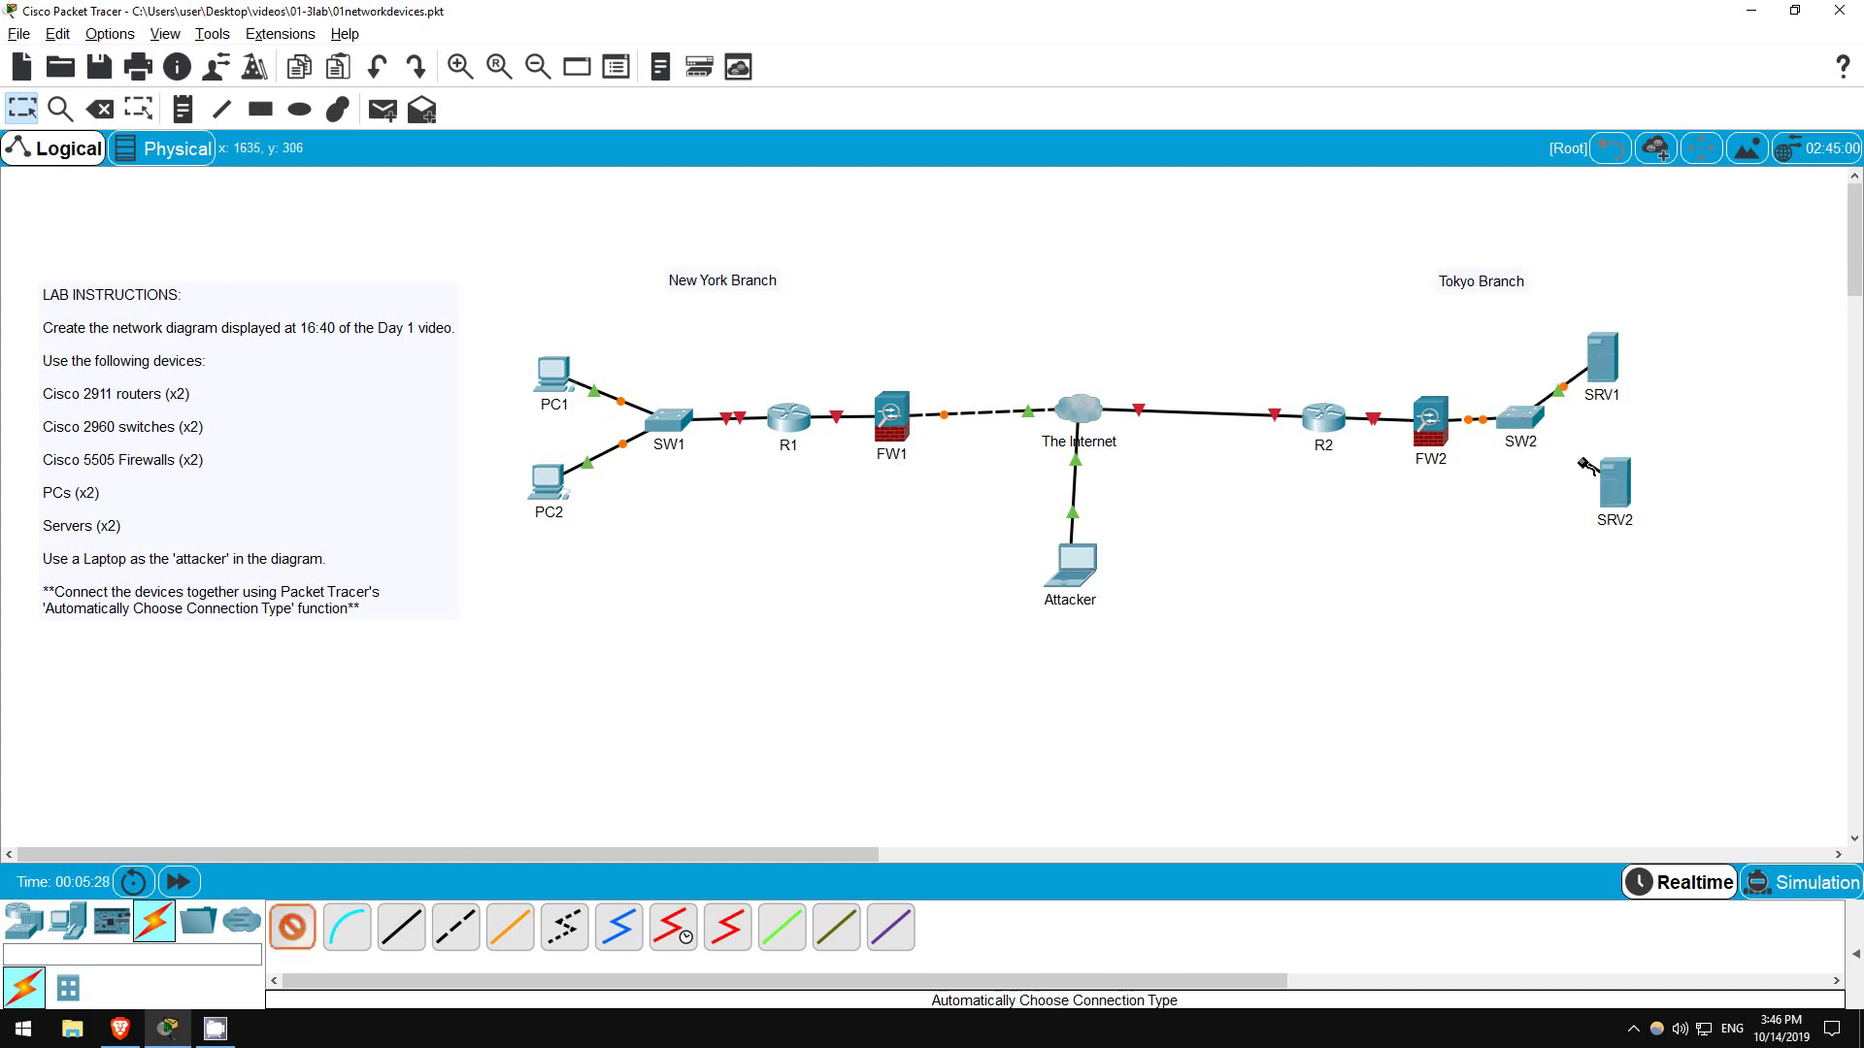
click(1536, 427)
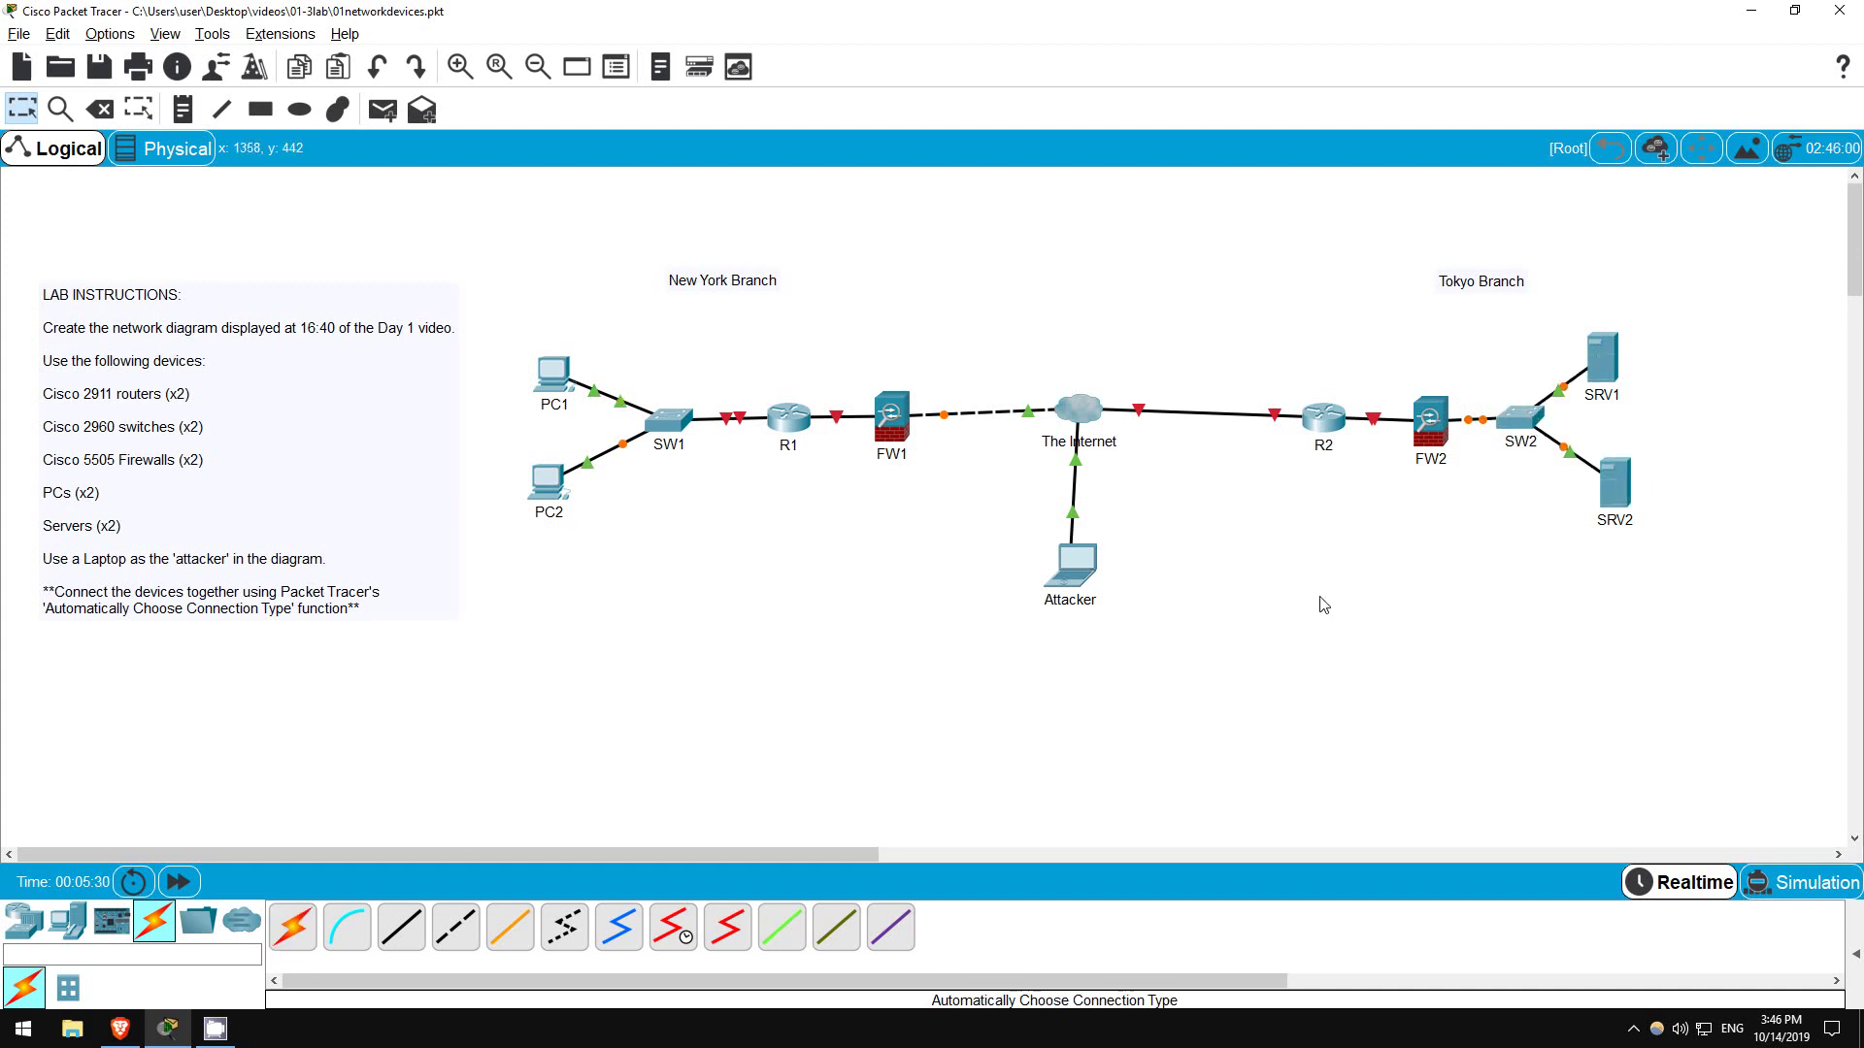